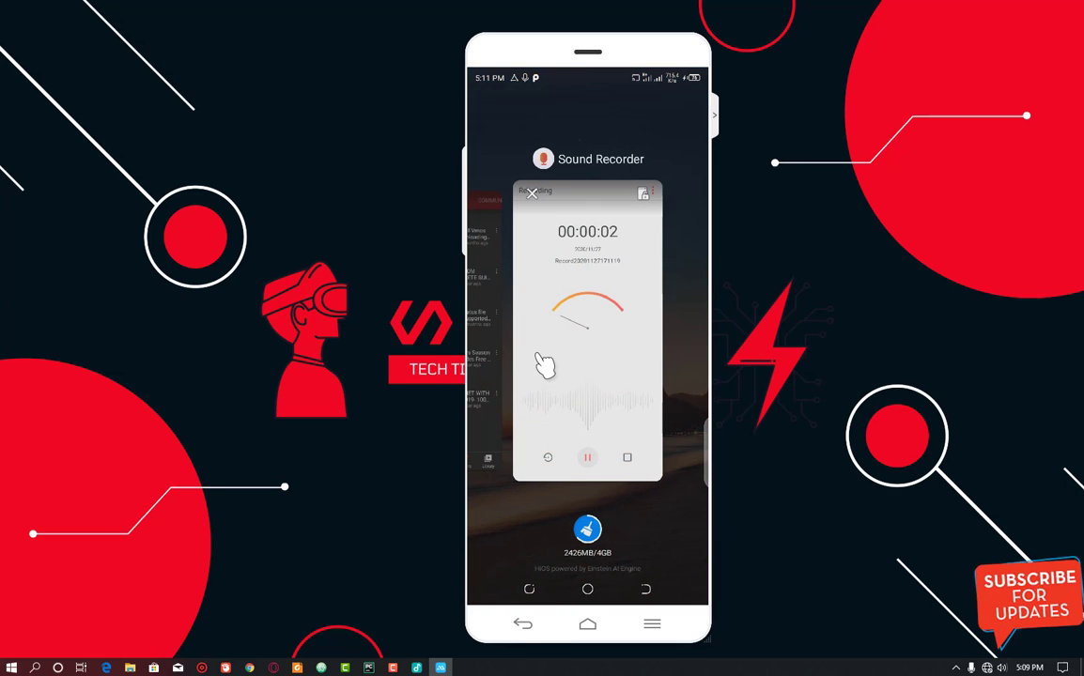
Step: Swipe the recent-app cards to YouTube and reopen it full screen
left_click_drag(495, 338, 639, 348)
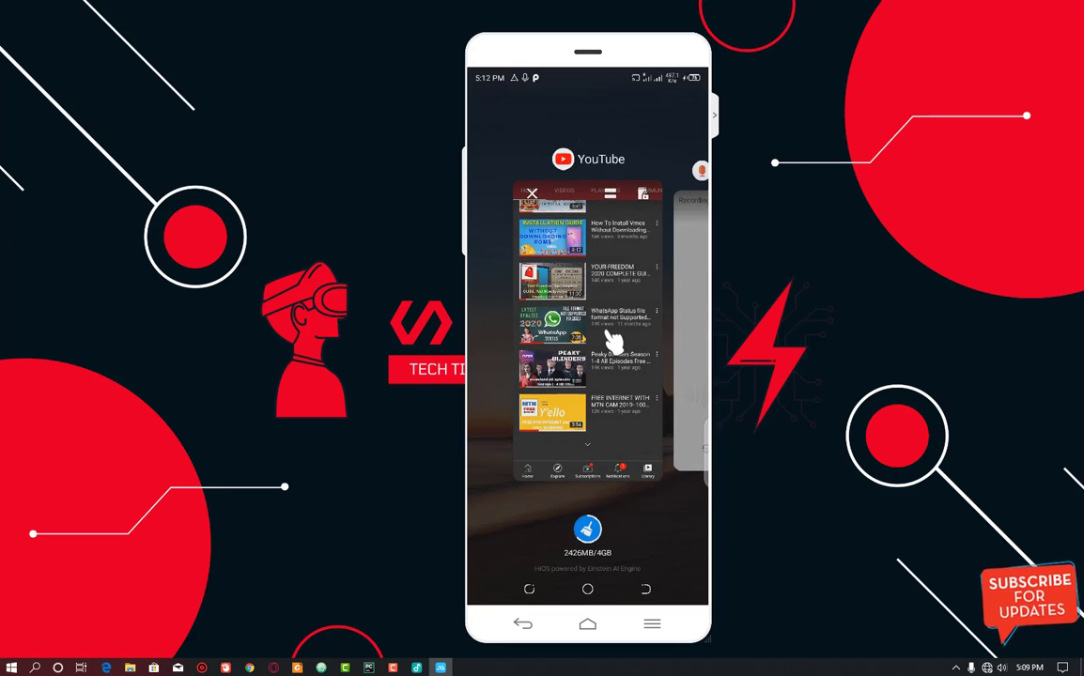
left_click(622, 345)
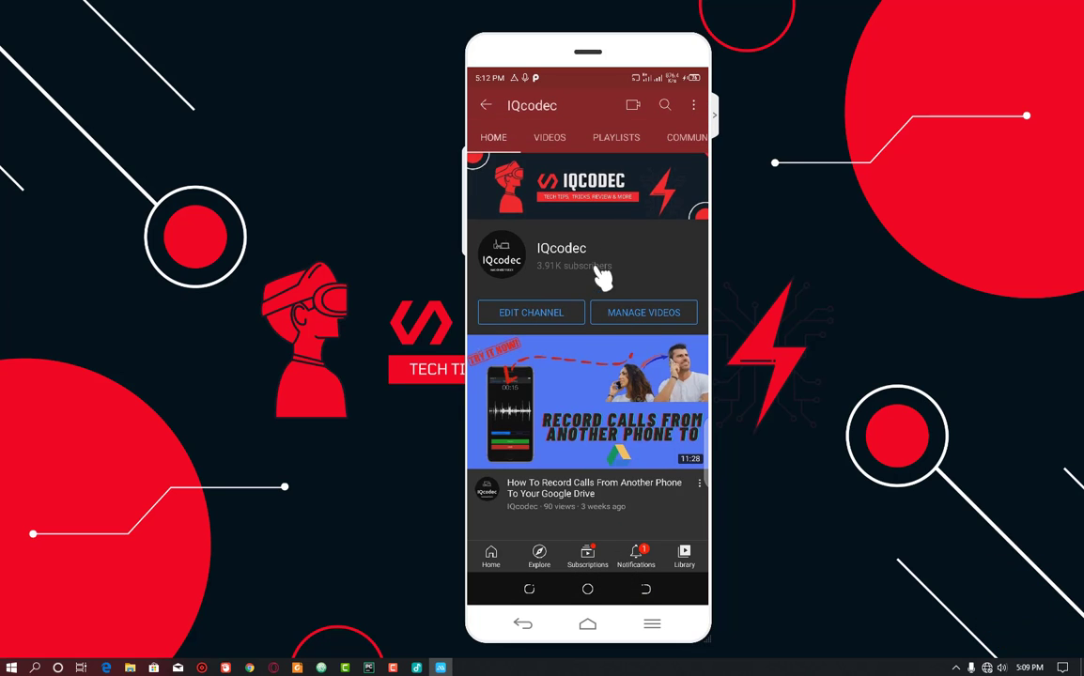
Step: Scroll the channel's Home tab down to the VMOS installation guide video
scroll(598, 447, "down", 10)
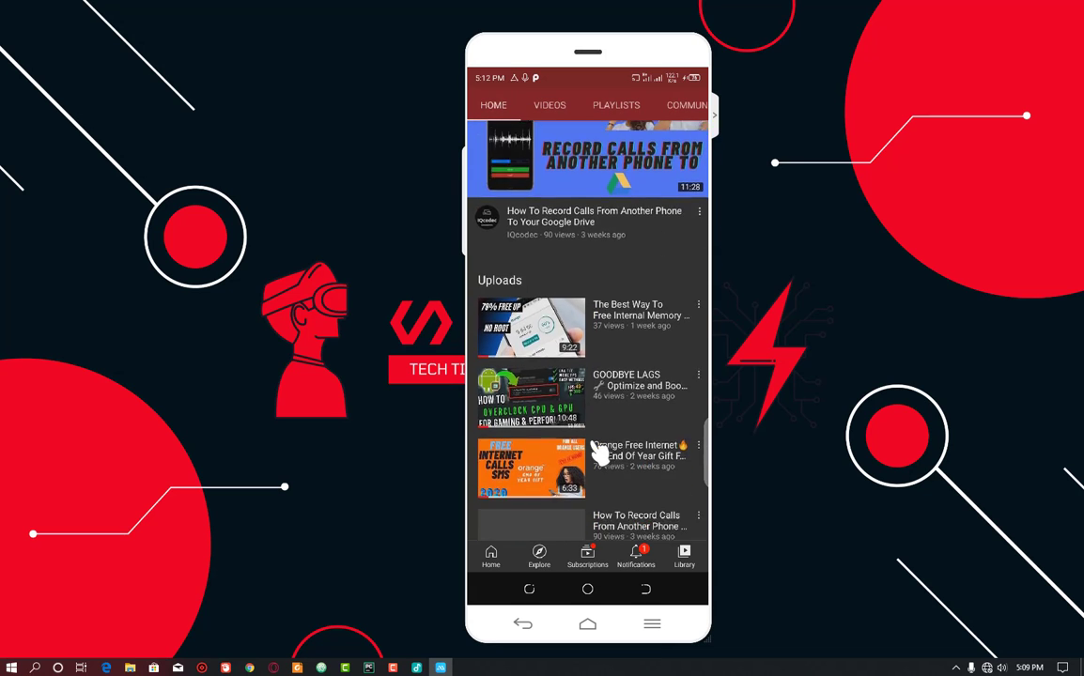
scroll(608, 449, "down", 10)
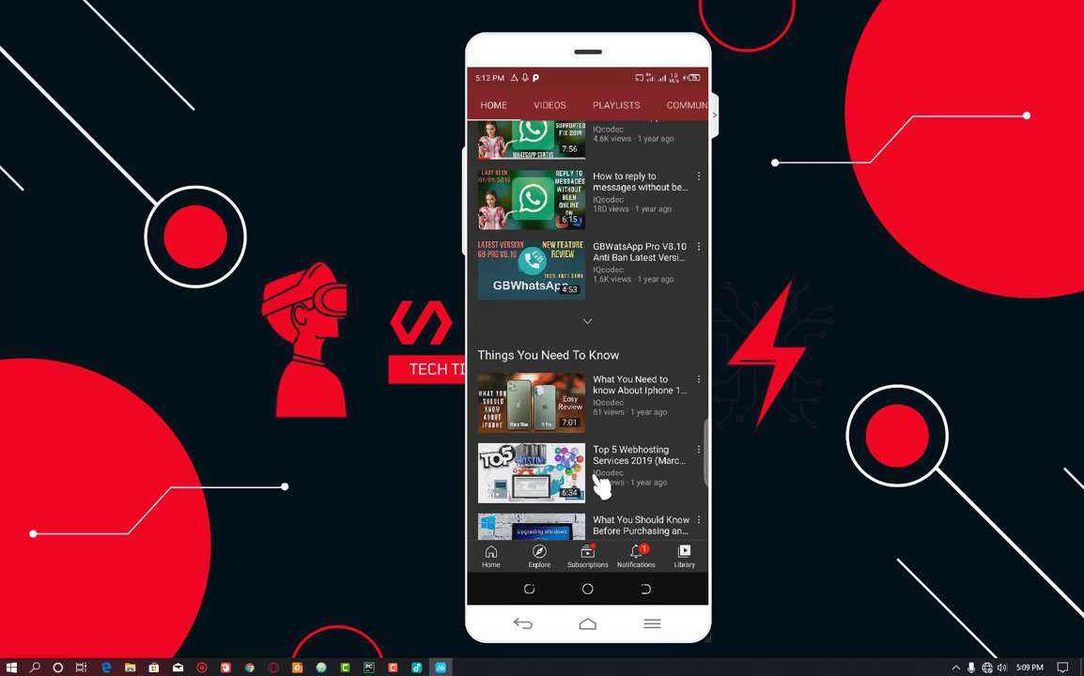
scroll(594, 479, "down", 5)
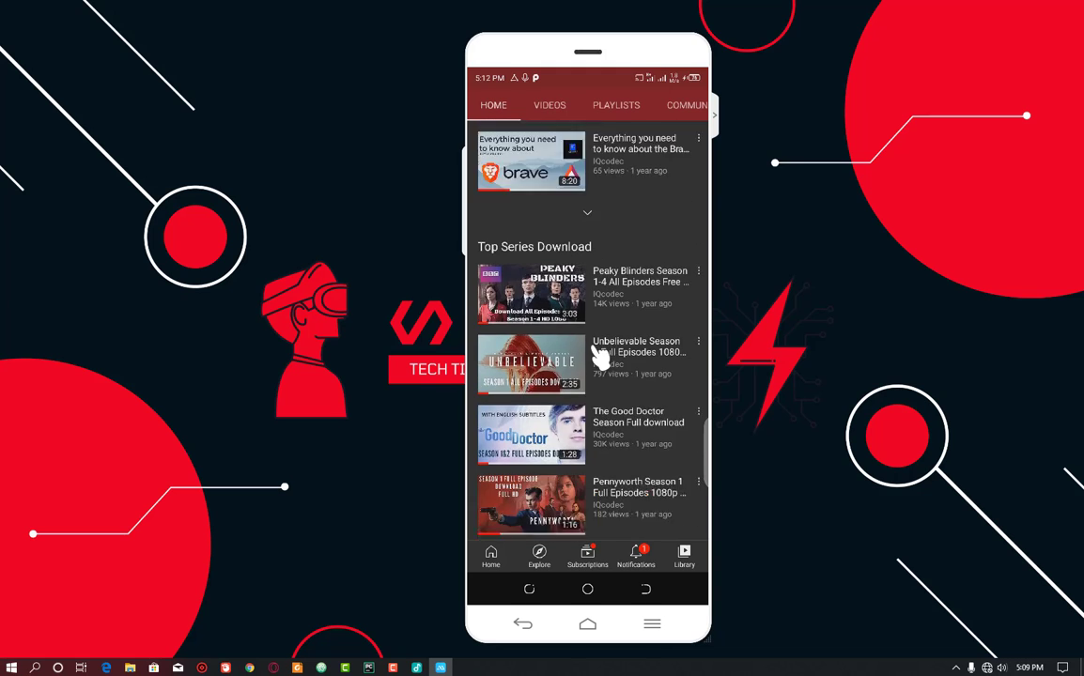
scroll(591, 424, "down", 8)
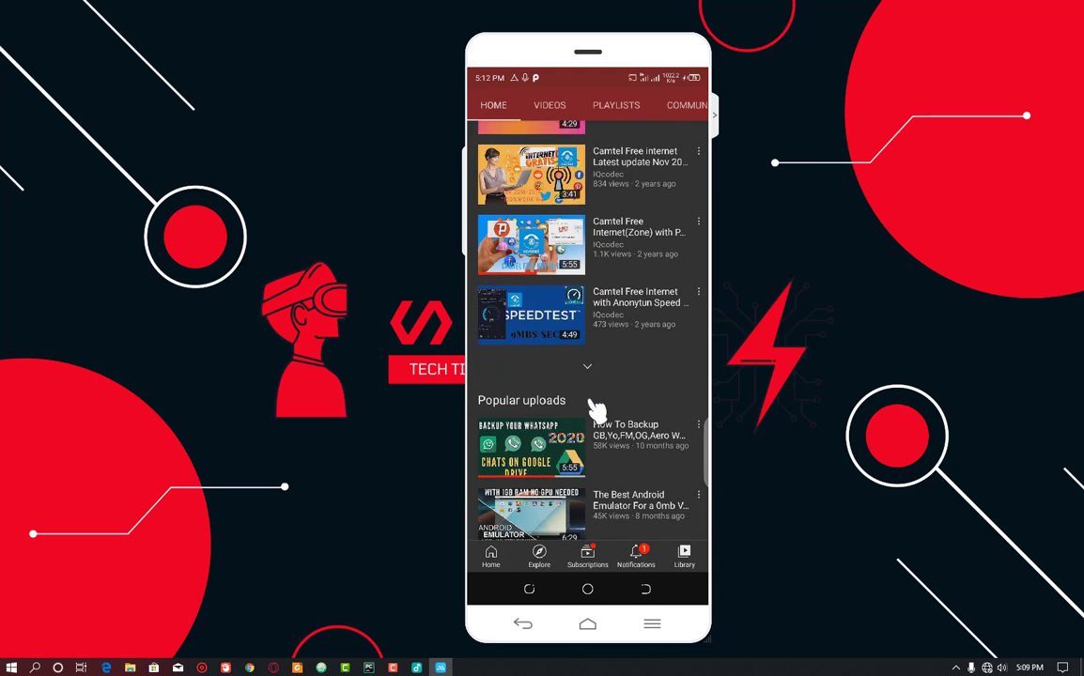
scroll(605, 427, "down", 5)
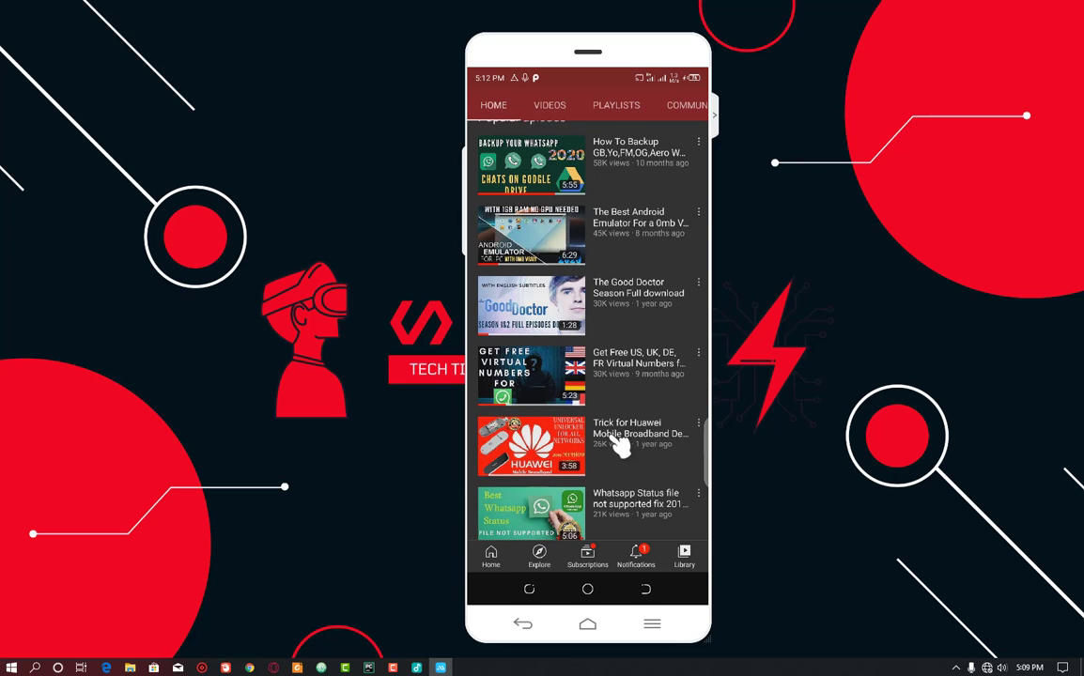
scroll(620, 446, "down", 3)
left_click_drag(624, 465, 623, 421)
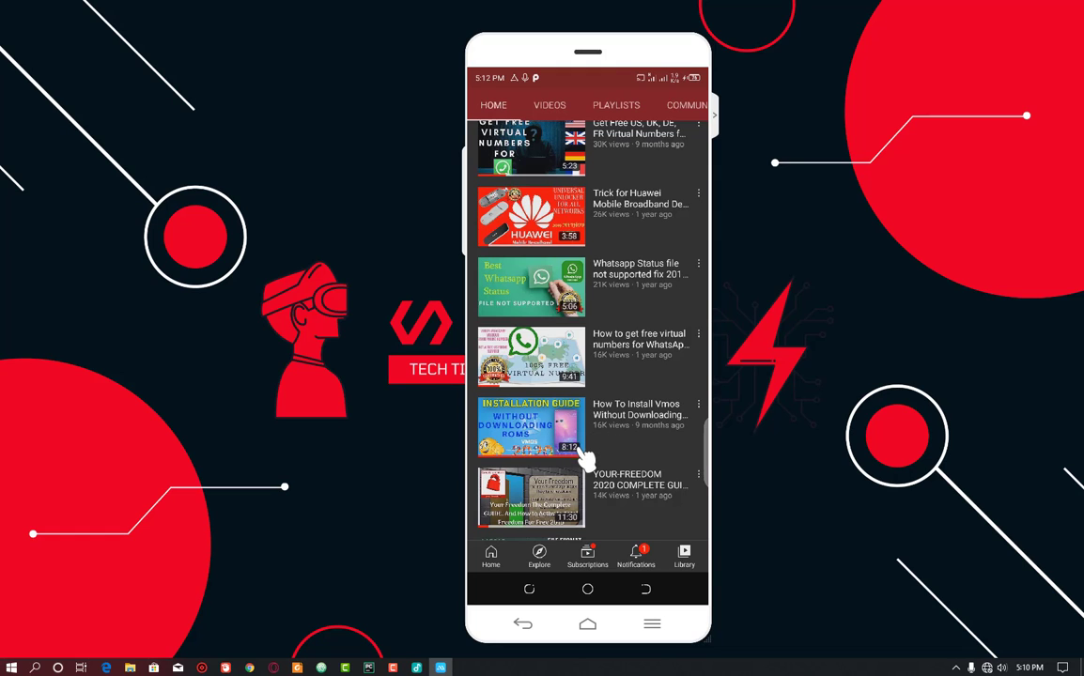
scroll(601, 406, "down", 3)
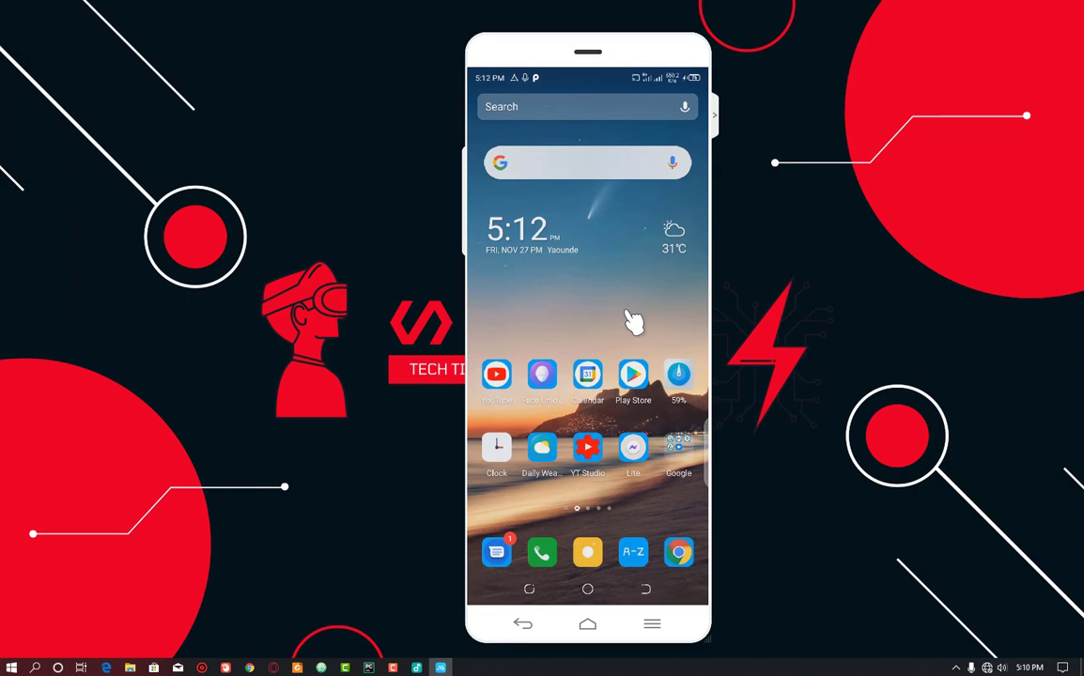
Step: Go to the third page of launcher apps and launch ZArchiver
left_click_drag(670, 317, 606, 339)
left_click_drag(654, 85, 632, 295)
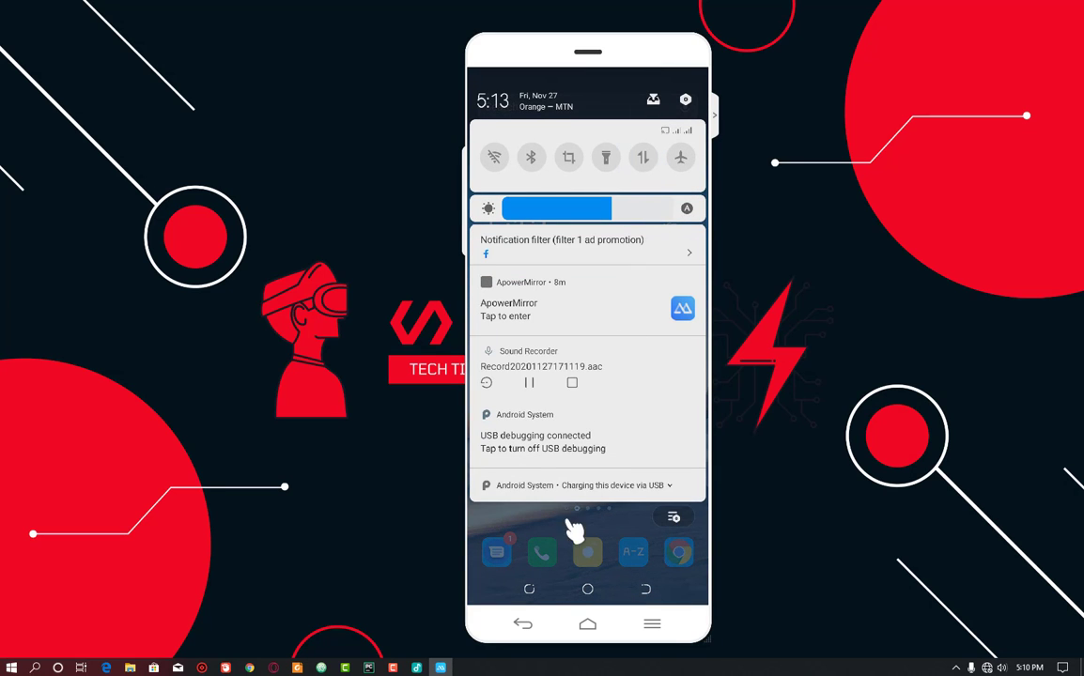
left_click_drag(573, 487, 535, 336)
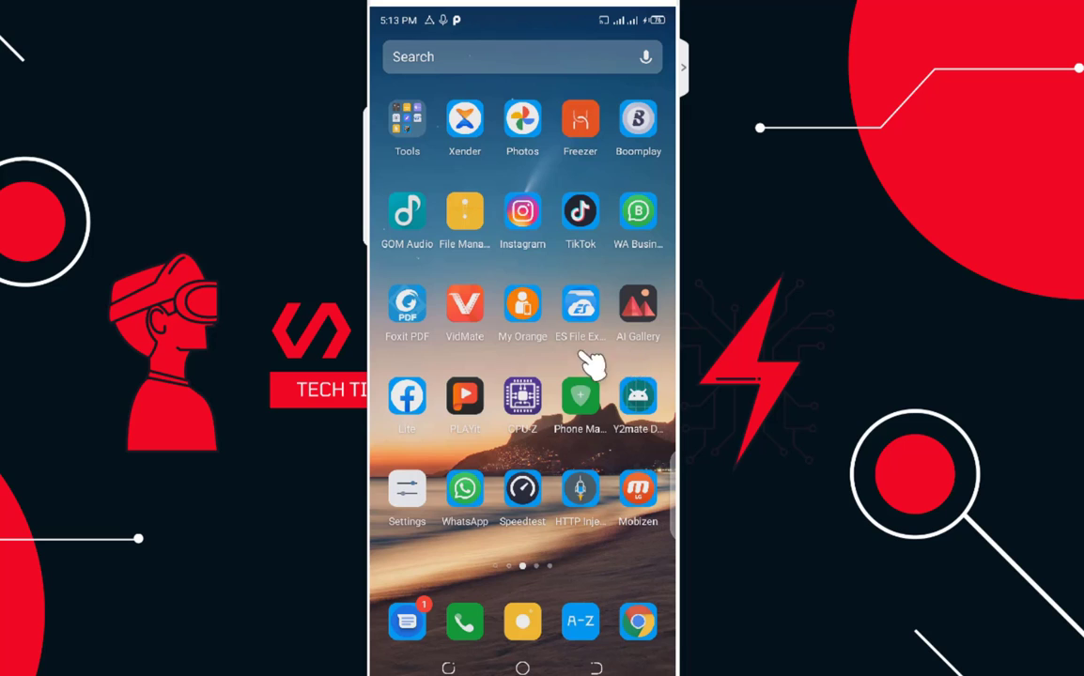
left_click_drag(588, 358, 474, 362)
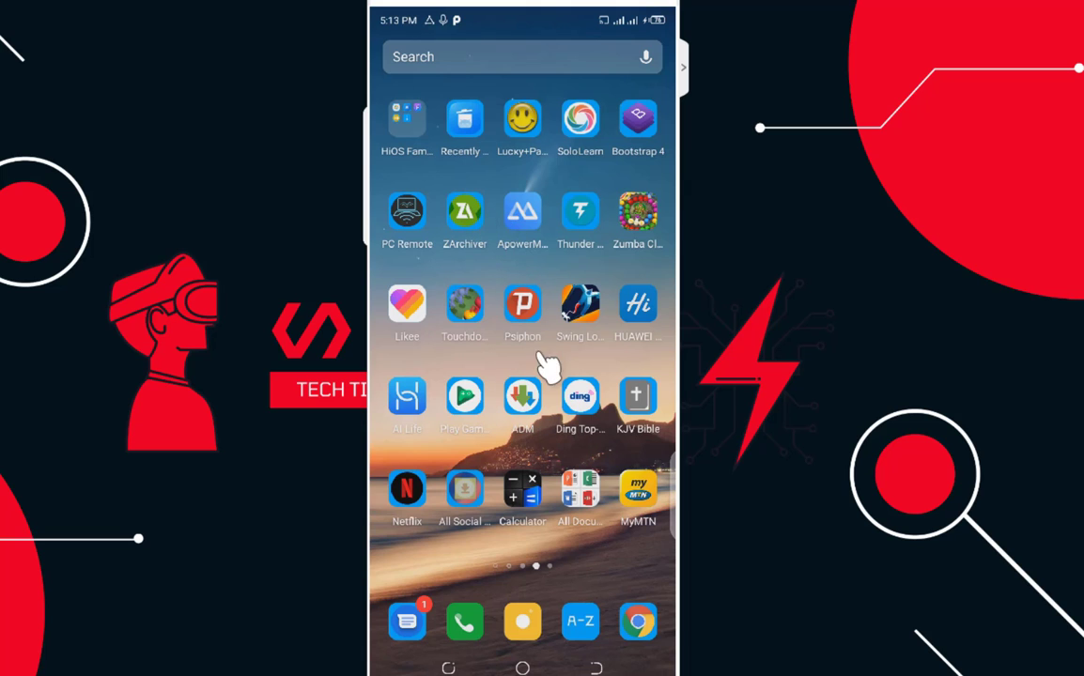
left_click(476, 218)
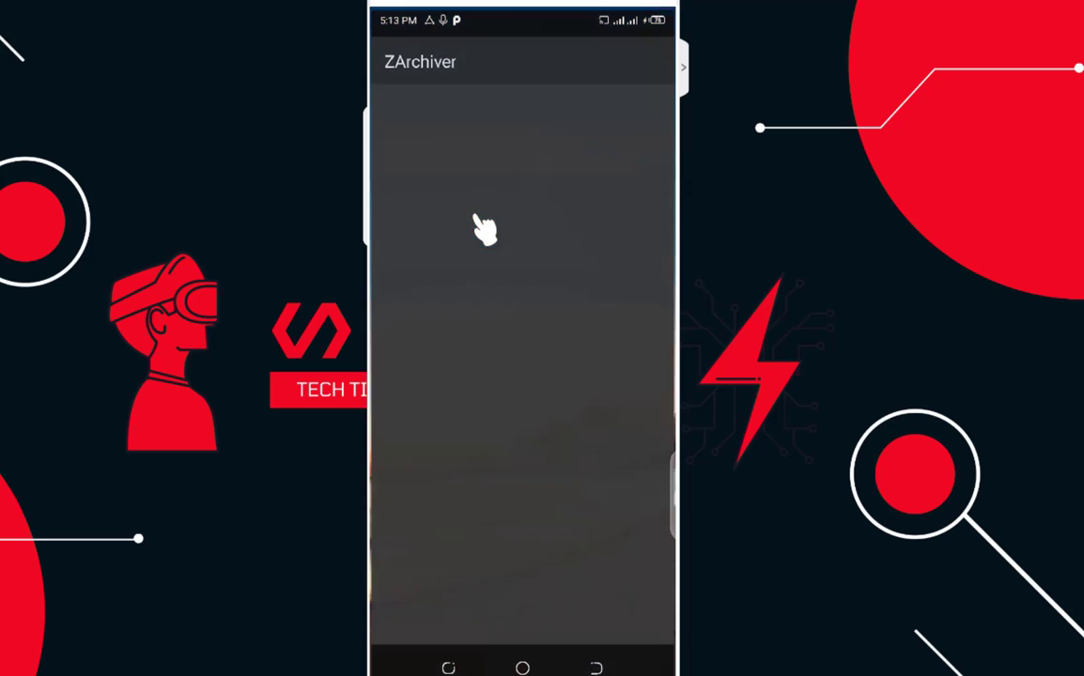
Step: Scroll through the /storage/emulated/0 folder list, then exit ZArchiver to the home screen
left_click_drag(476, 520, 537, 289)
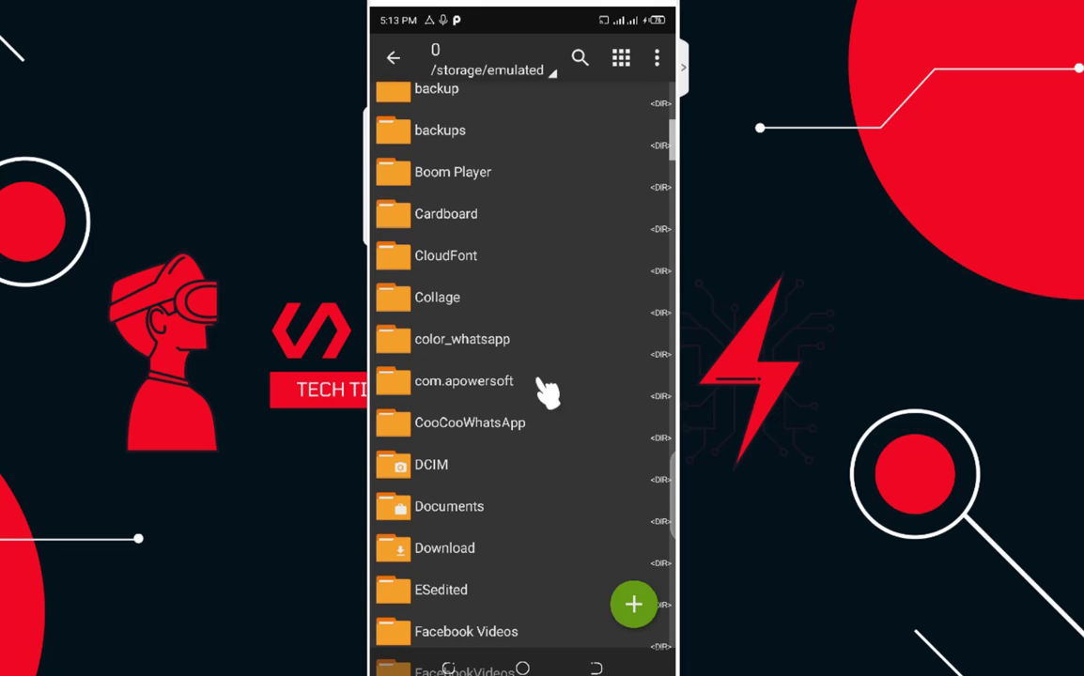
left_click_drag(513, 537, 562, 339)
left_click_drag(550, 531, 551, 415)
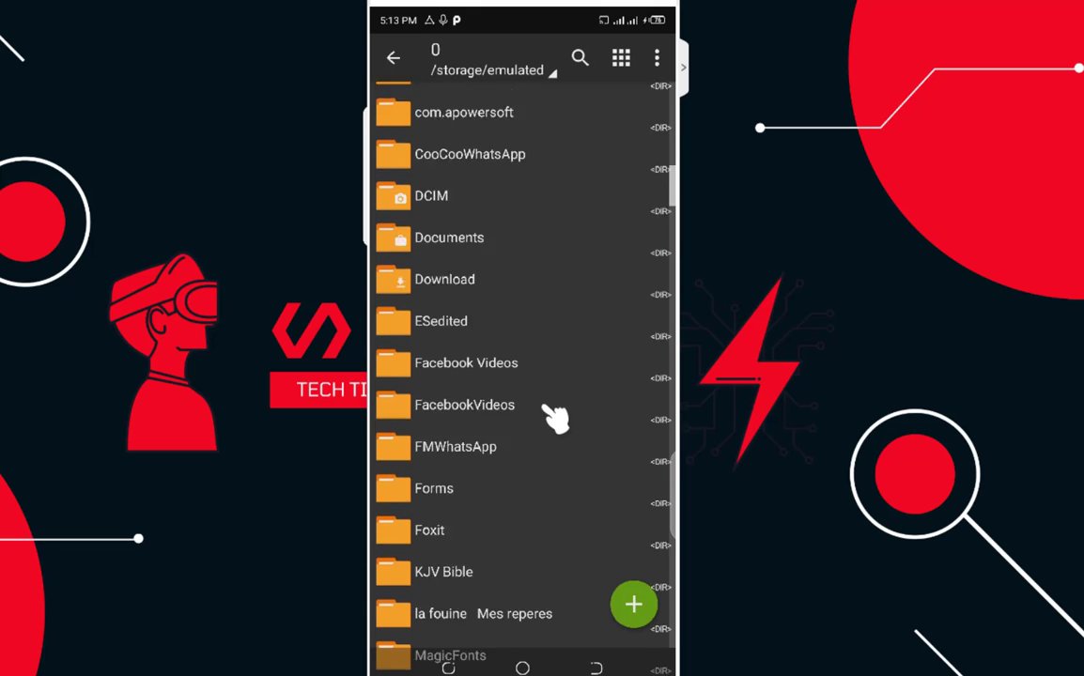
left_click_drag(520, 550, 544, 443)
left_click_drag(474, 604, 537, 454)
left_click_drag(511, 545, 556, 419)
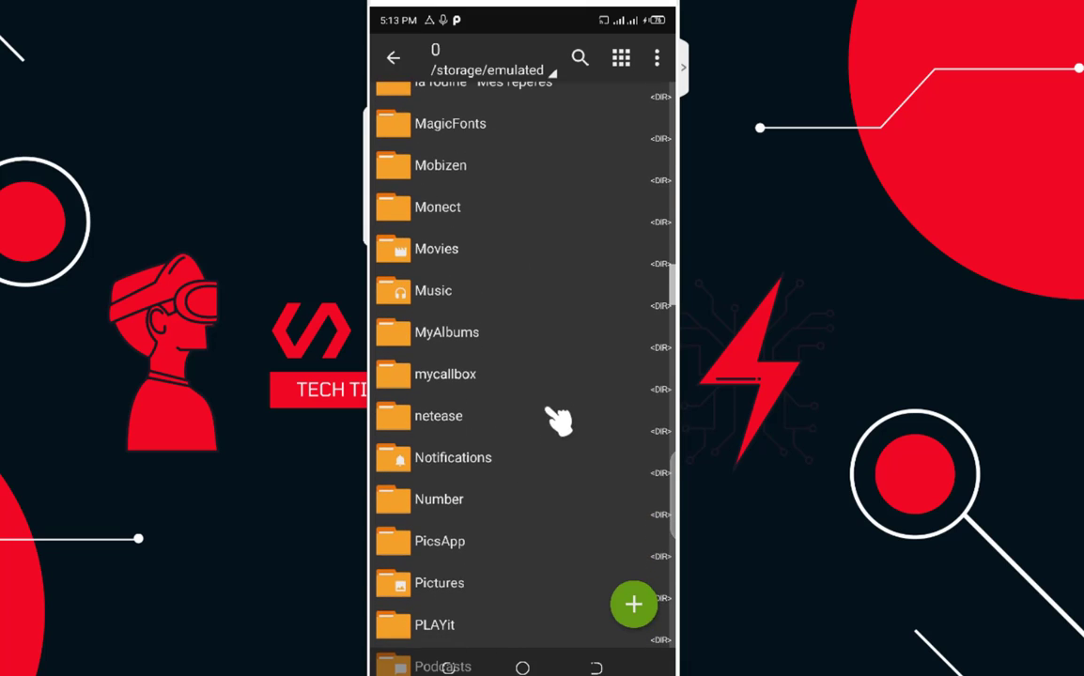
left_click_drag(520, 545, 588, 363)
left_click_drag(500, 533, 571, 379)
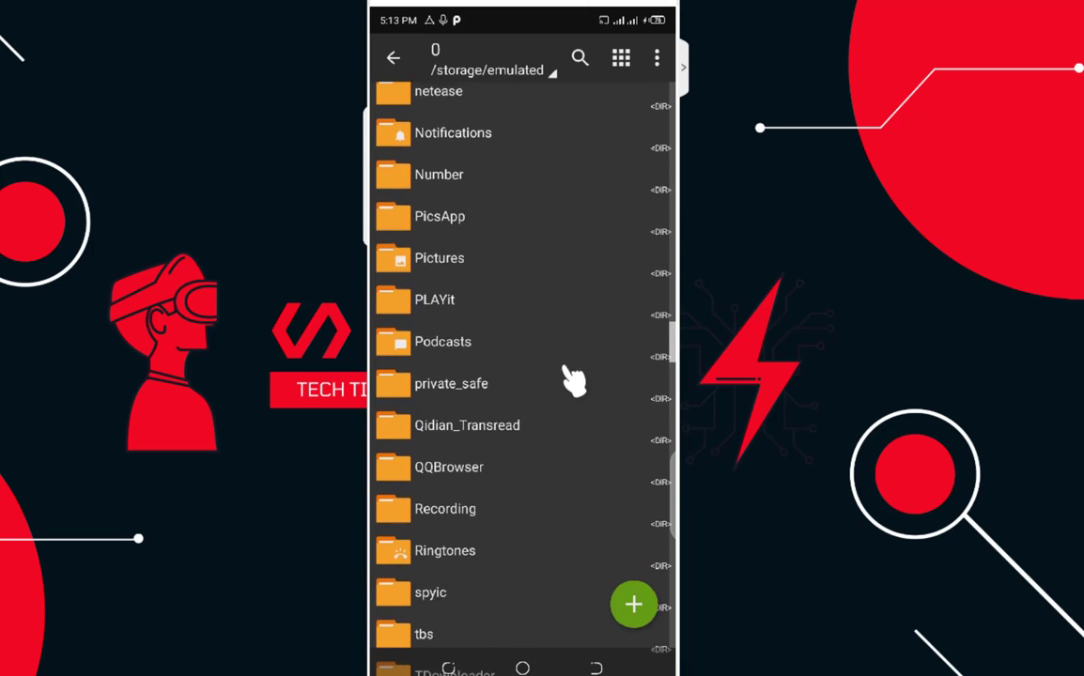
left_click_drag(518, 508, 528, 441)
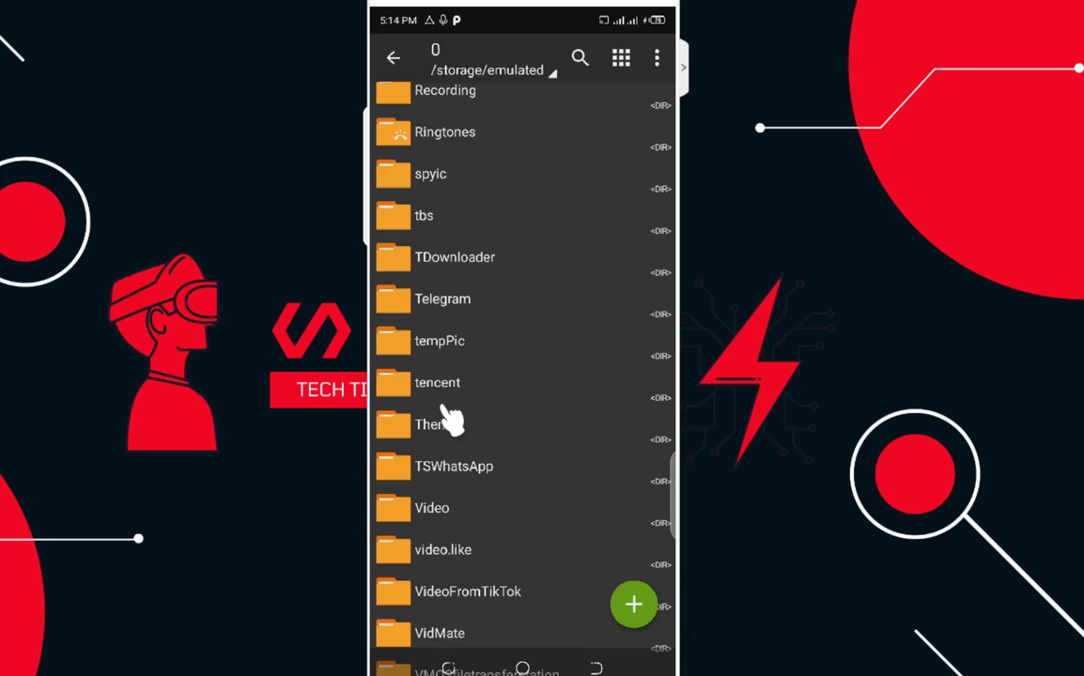
left_click_drag(516, 453, 523, 413)
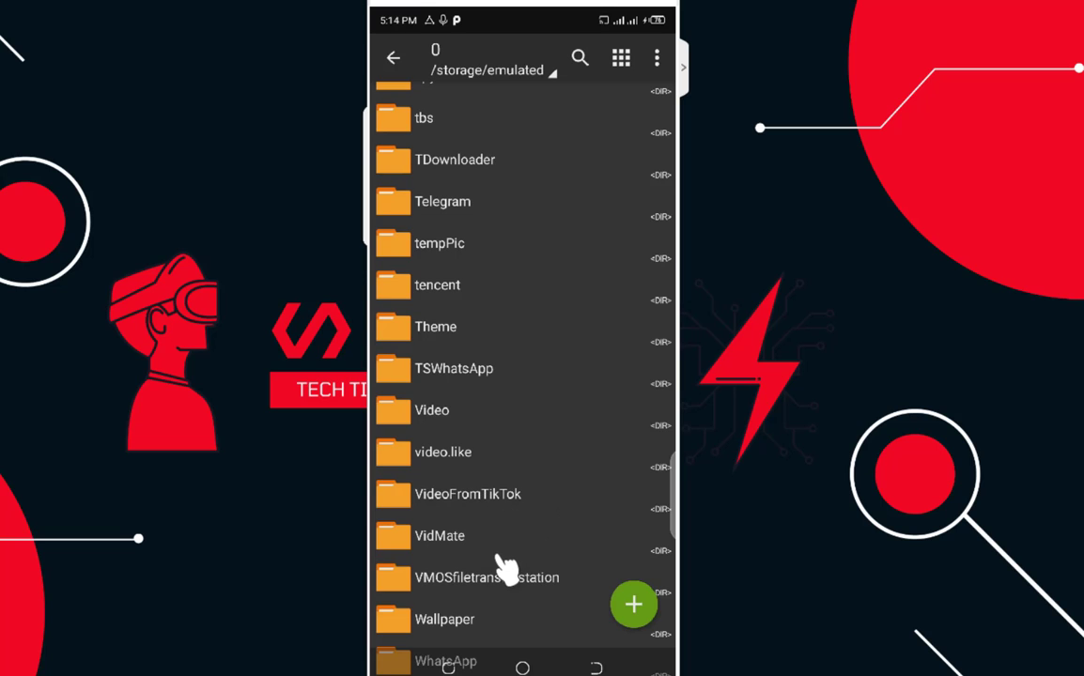
left_click_drag(501, 568, 513, 425)
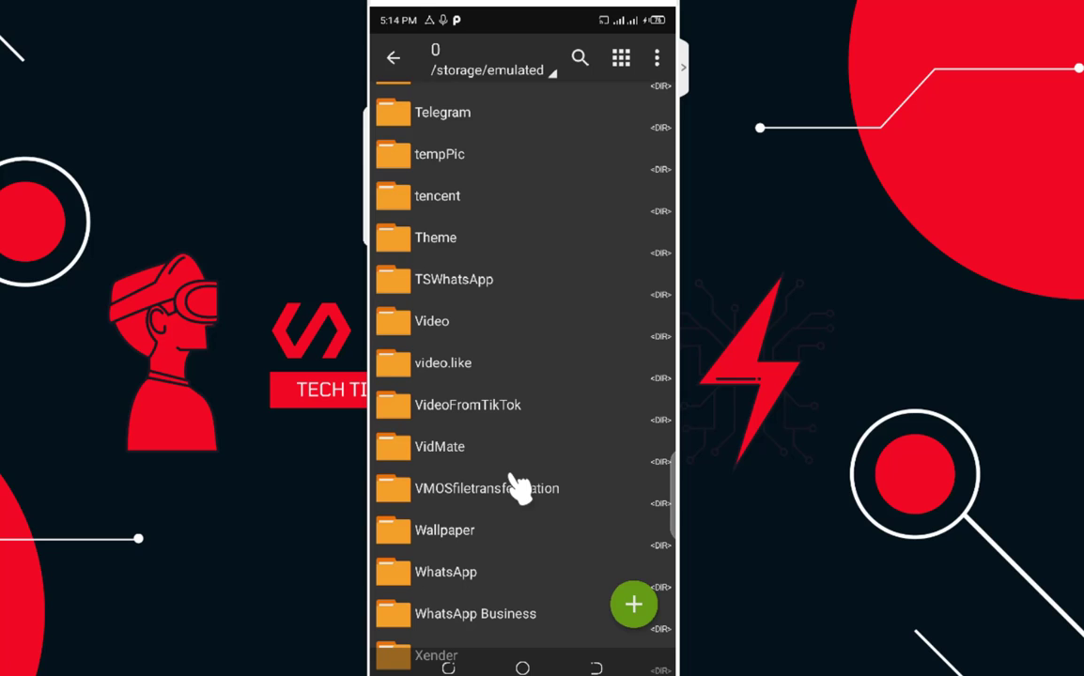
middle_click(537, 544)
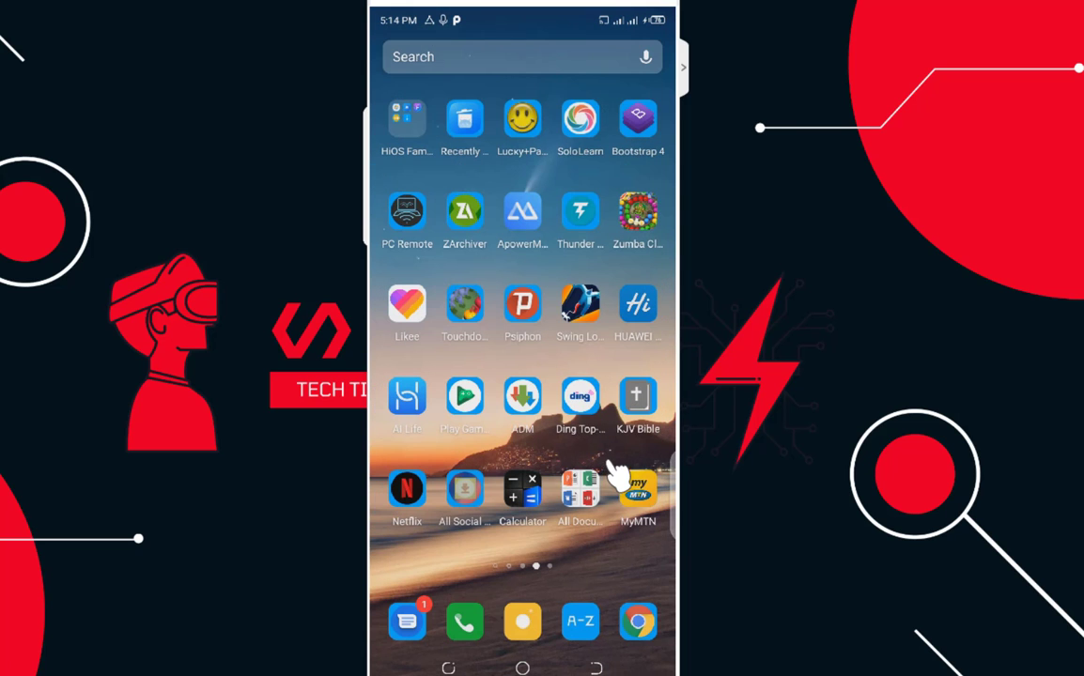
Step: Reopen ZArchiver from Recents and scroll its internal storage folder list back up
left_click_drag(496, 435, 547, 453)
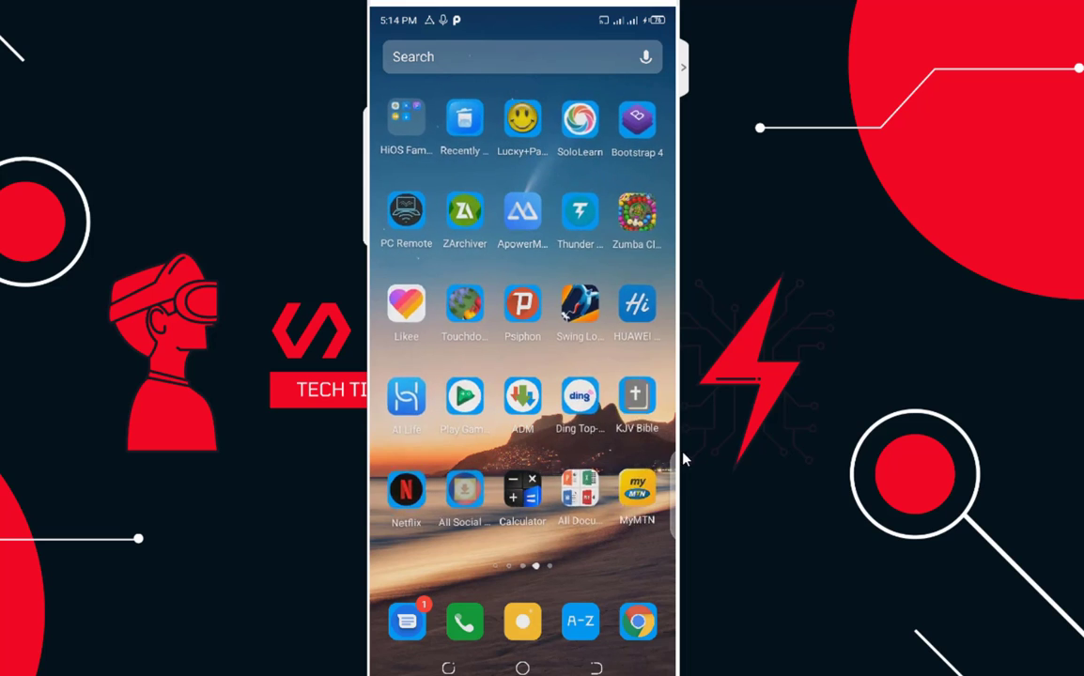
left_click_drag(507, 512, 557, 516)
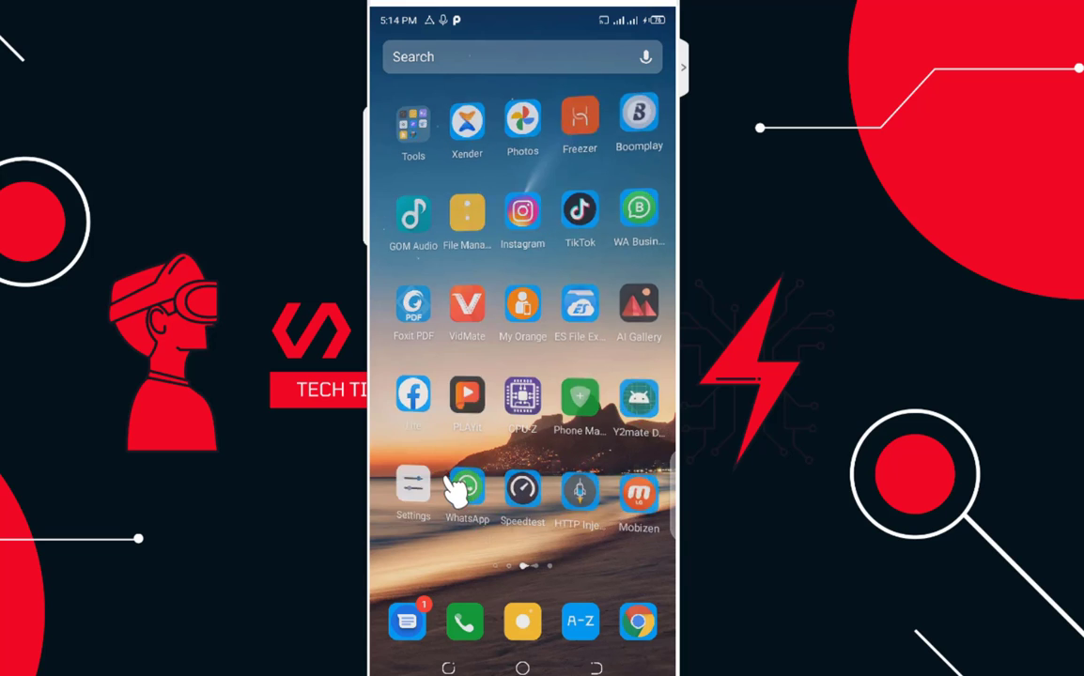
left_click_drag(454, 496, 376, 496)
left_click(451, 668)
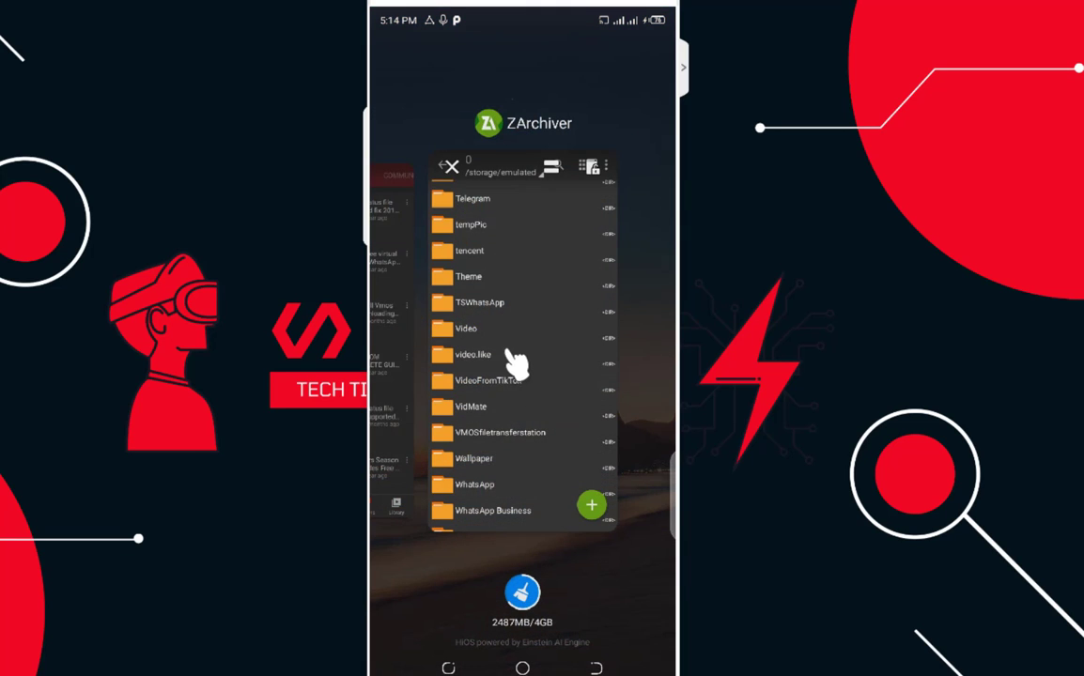
left_click_drag(580, 345, 515, 523)
left_click(537, 371)
left_click_drag(516, 339, 496, 496)
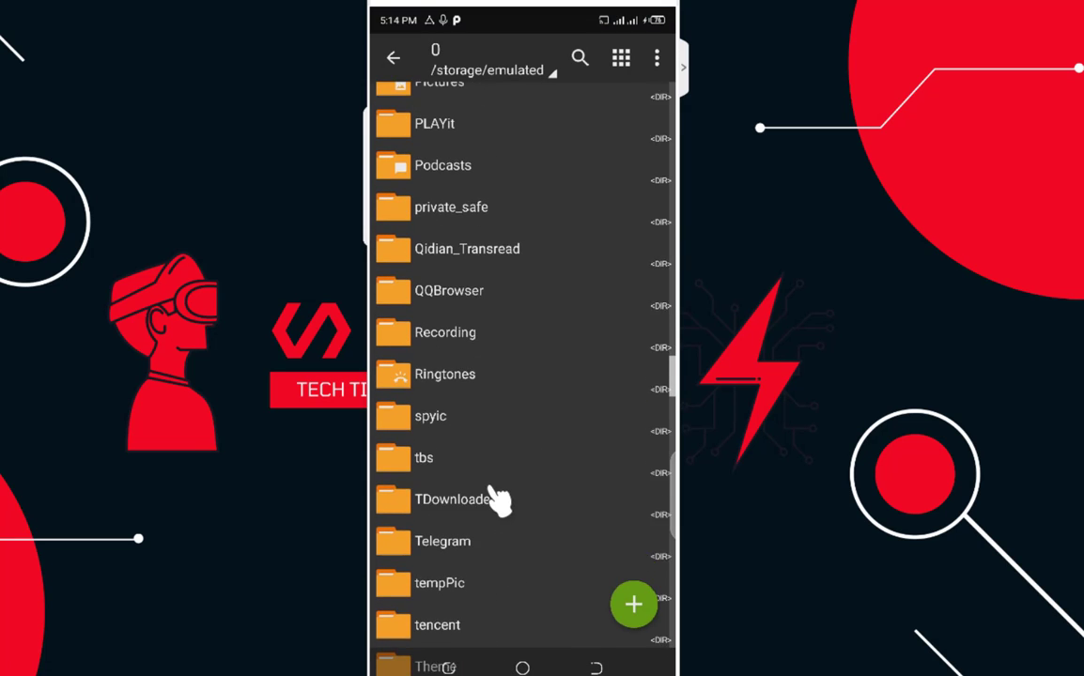
scroll(540, 283, "up", 5)
left_click_drag(540, 284, 503, 467)
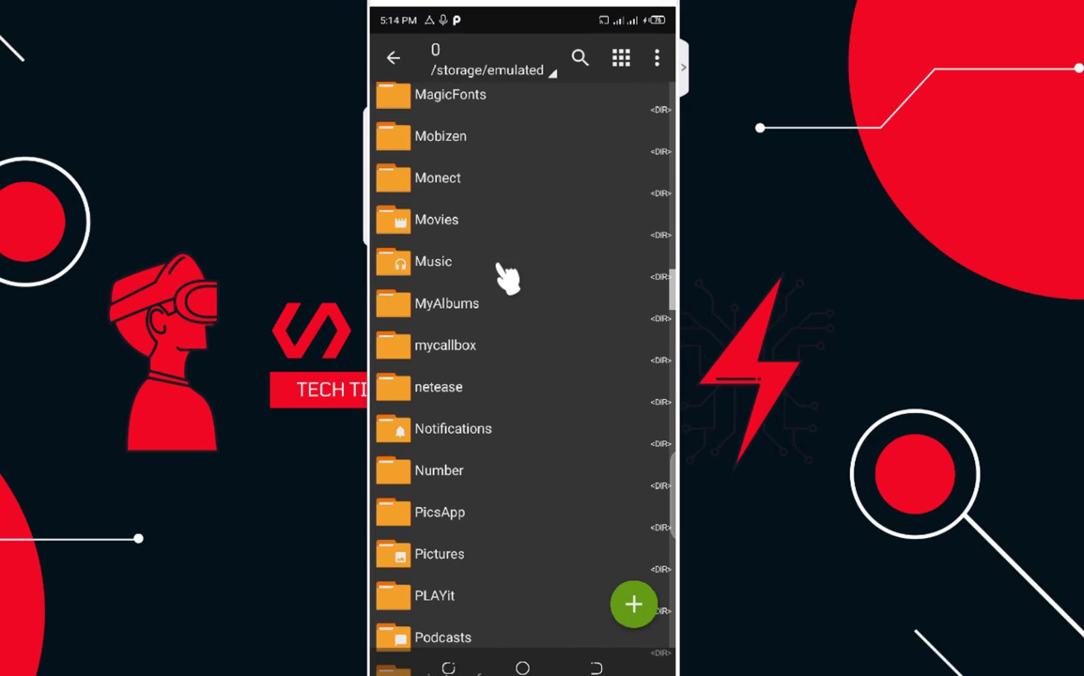
Step: Open the Mobizen folder and bring up the options for the 317.98MB VMOS xapk
left_click(470, 141)
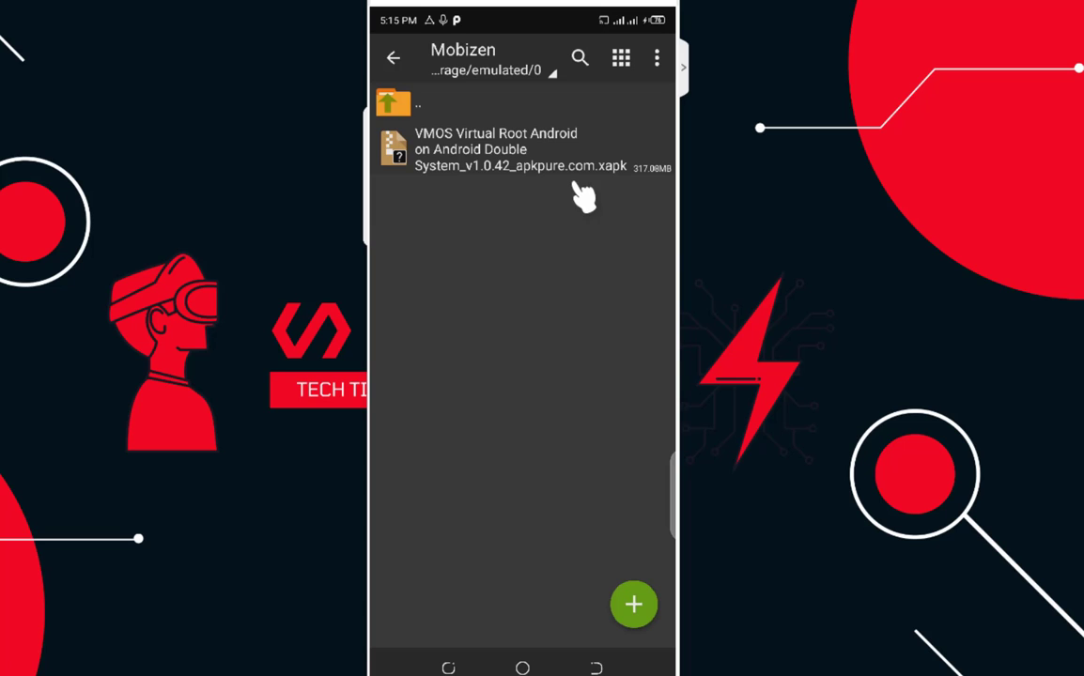
left_click_drag(601, 97, 506, 283)
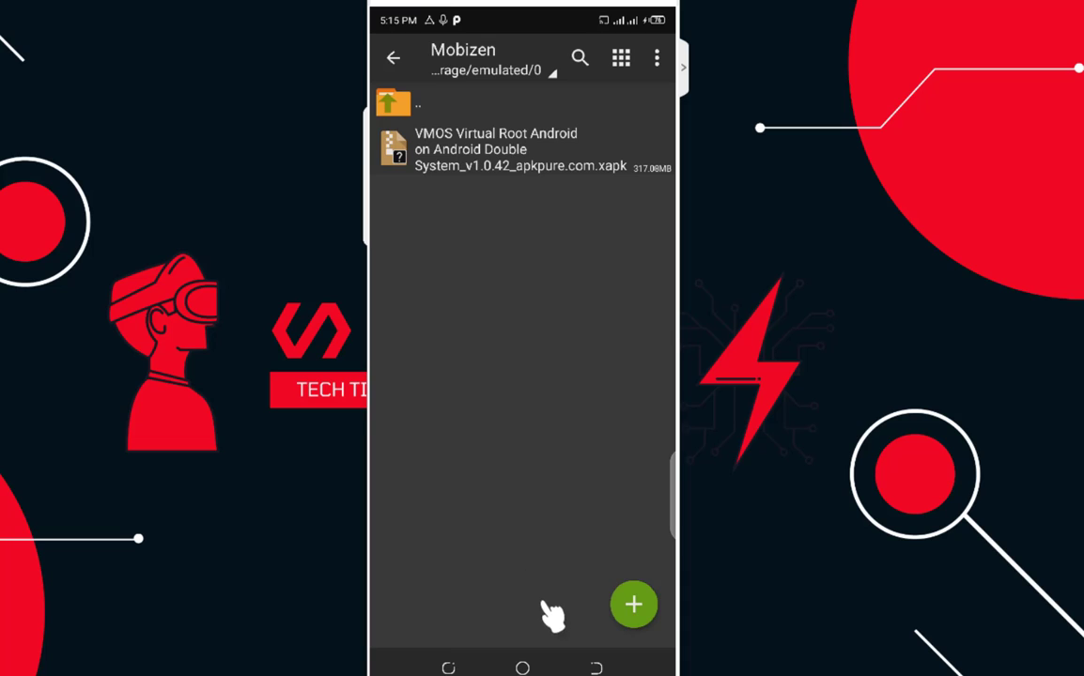
left_click(484, 158)
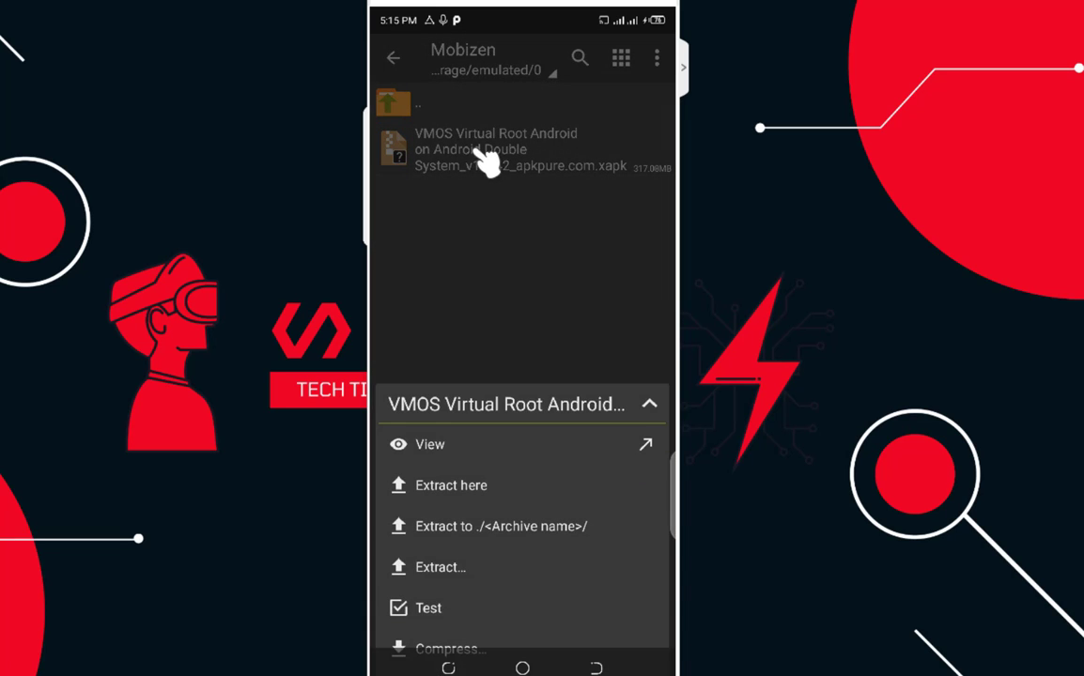
Step: Extract the VMOS xapk to './<Archive name>/', check the new folder, and return to Mobizen
left_click(521, 486)
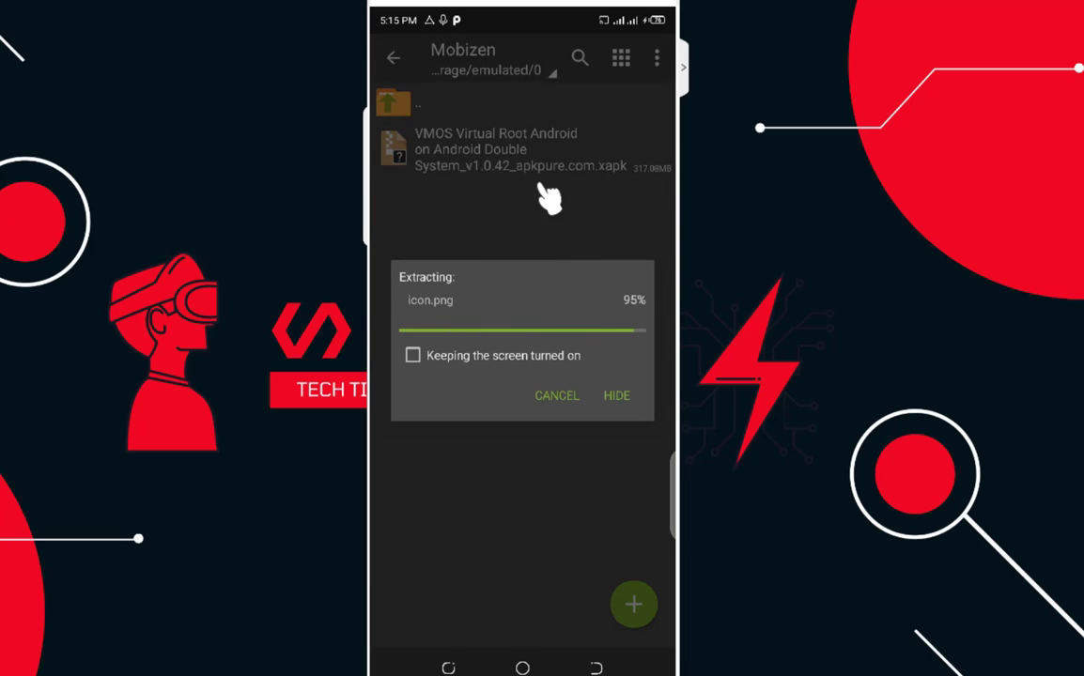
left_click(531, 150)
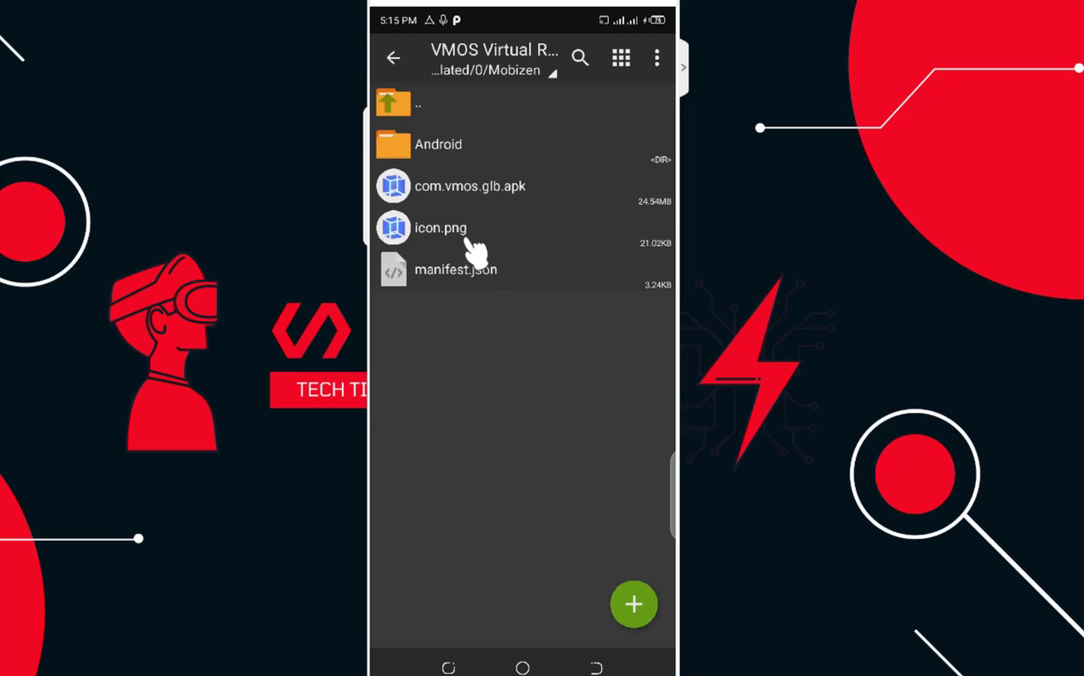
left_click(412, 62)
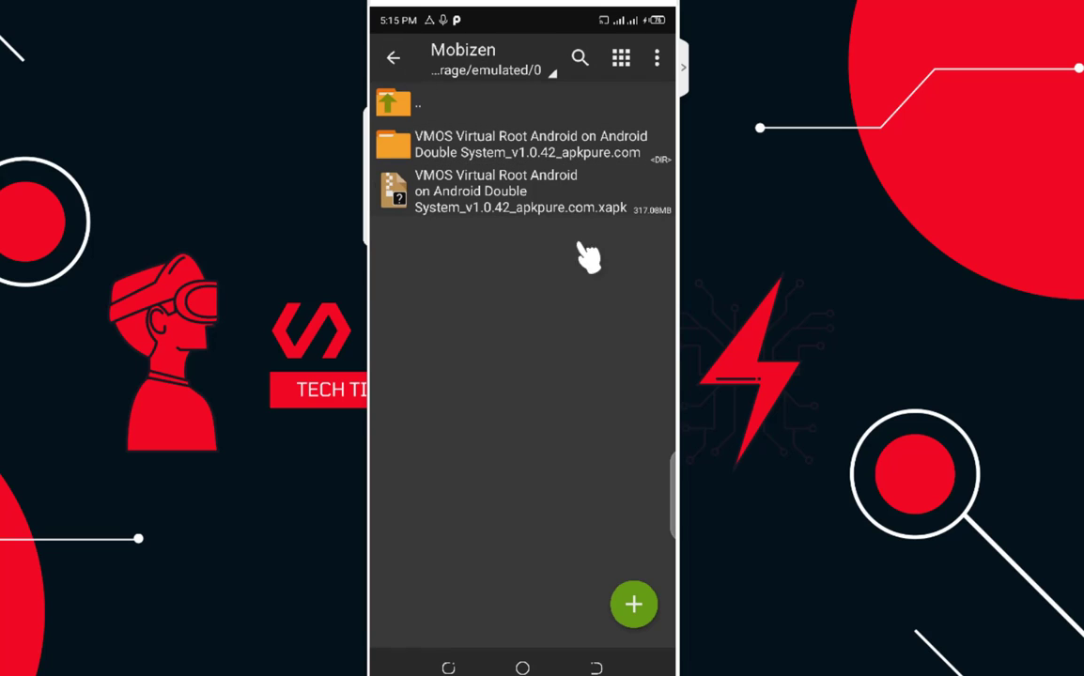
Step: Go into VMOS > Android > obb and copy the com.vmos.glb folder
left_click(498, 158)
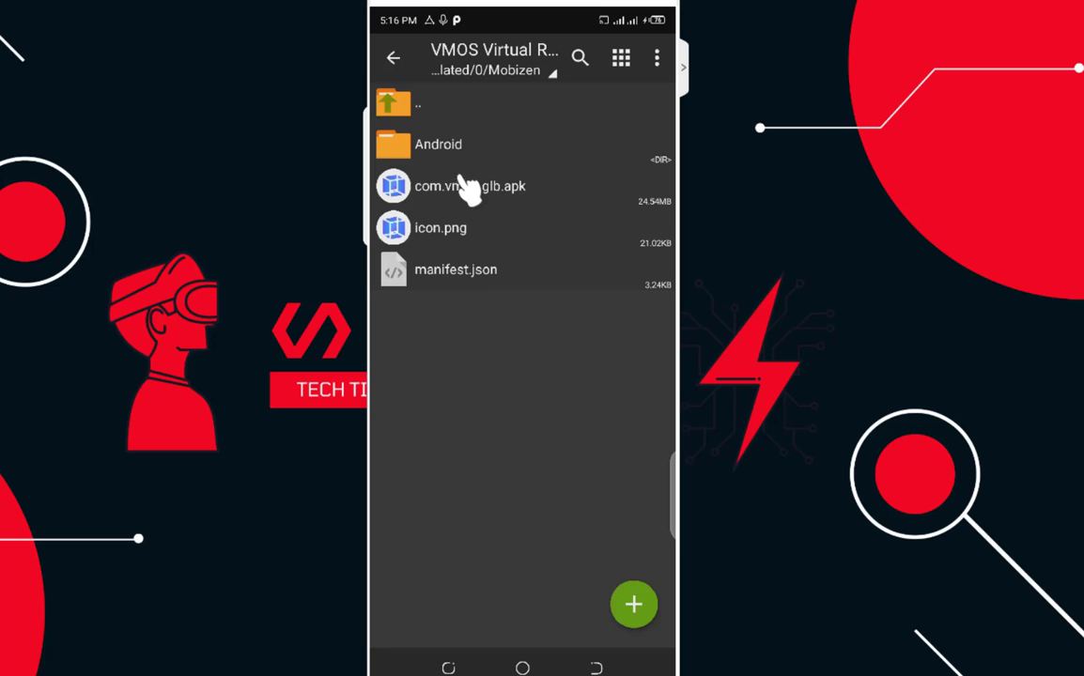
left_click(467, 155)
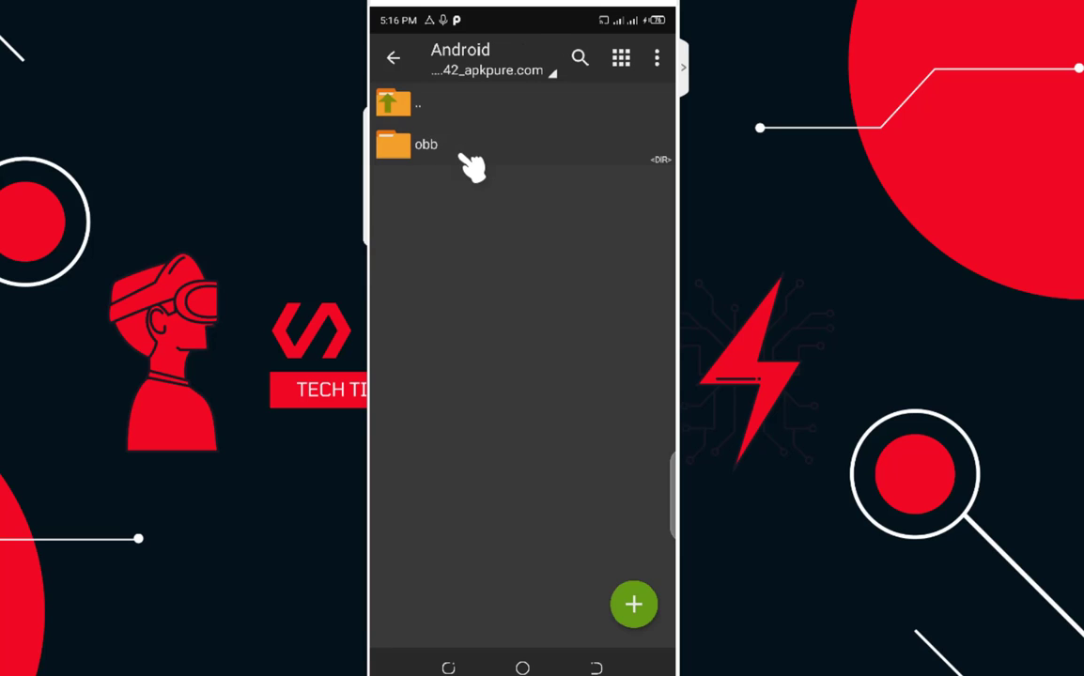
left_click(411, 70)
left_click(450, 147)
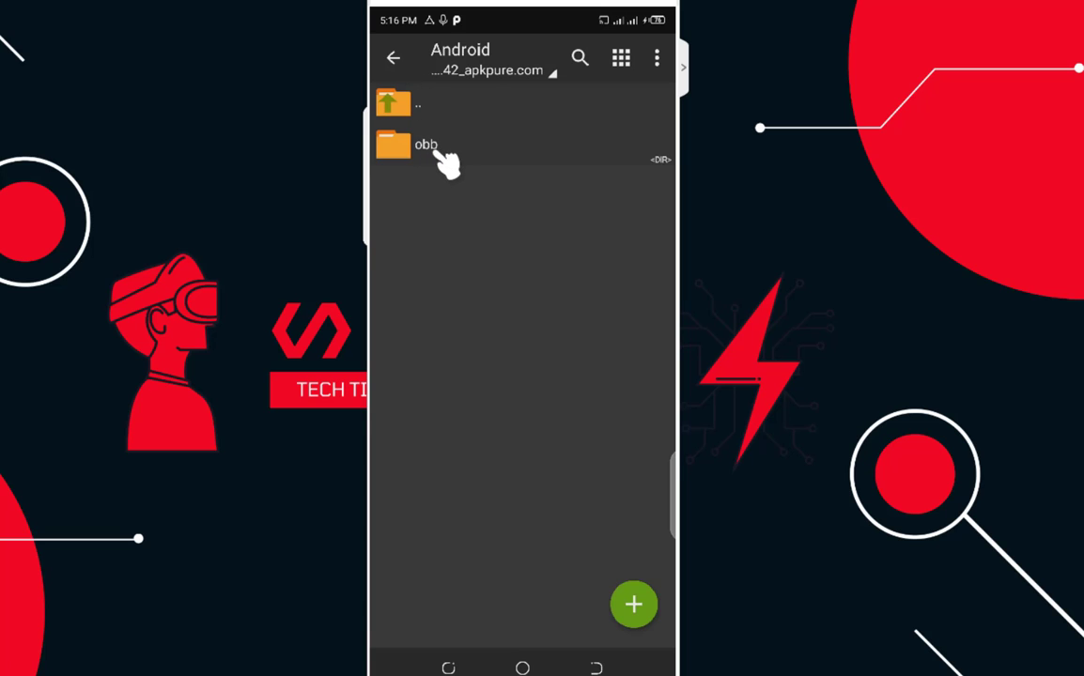
left_click(445, 155)
left_click(483, 162)
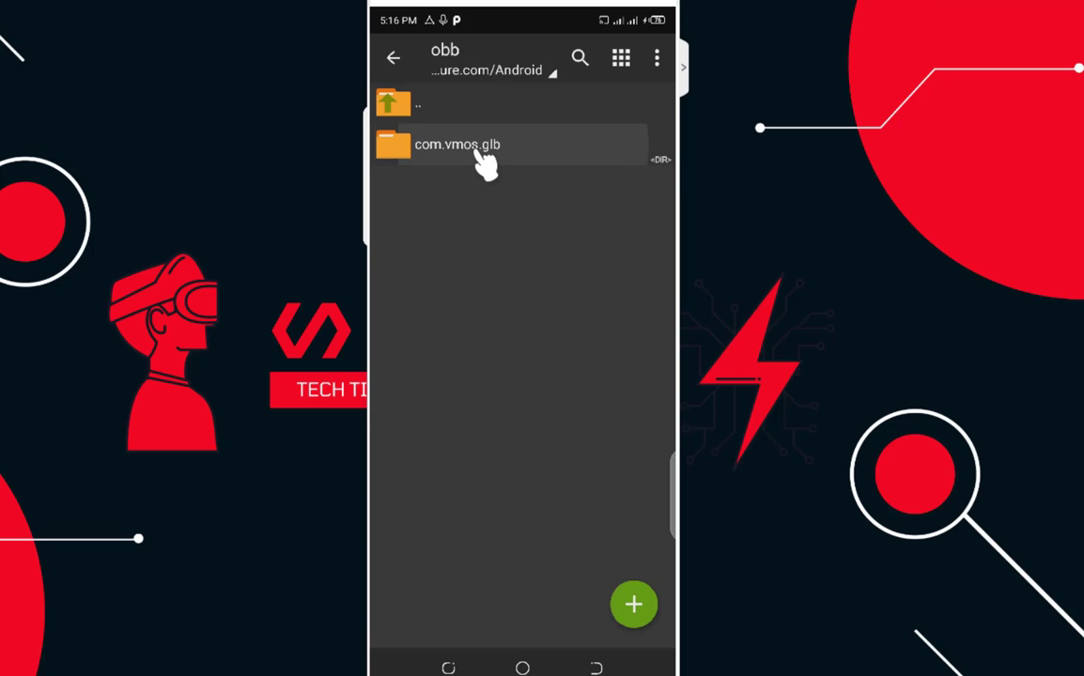
left_click(438, 567)
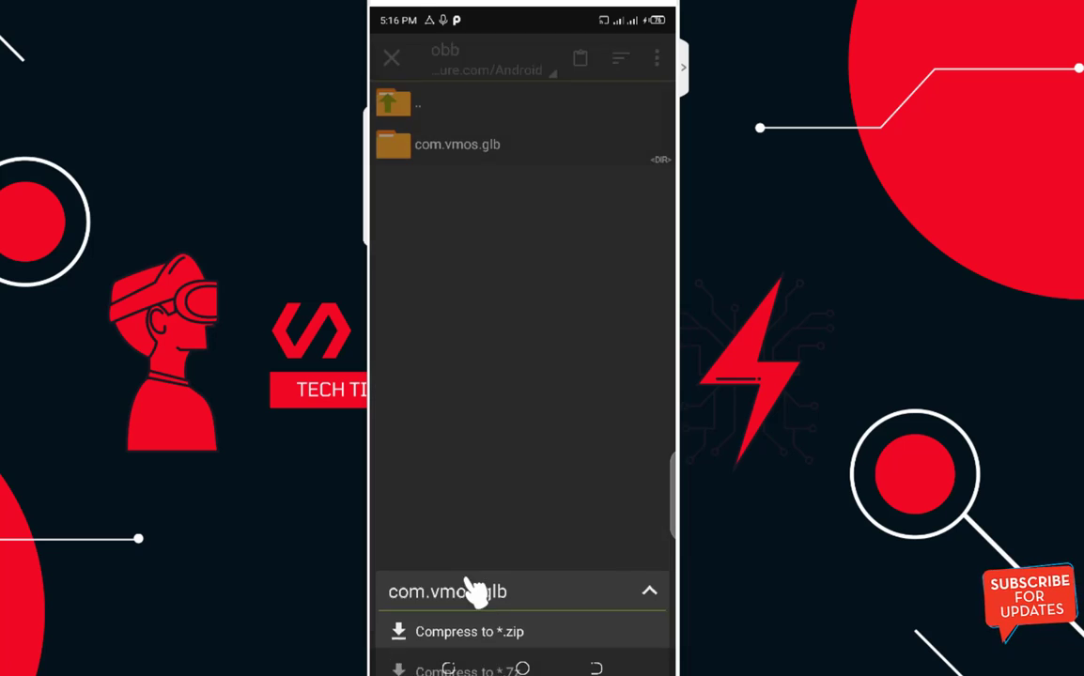
Step: Paste com.vmos.glb into Device memory's Android/obb folder
left_click(554, 77)
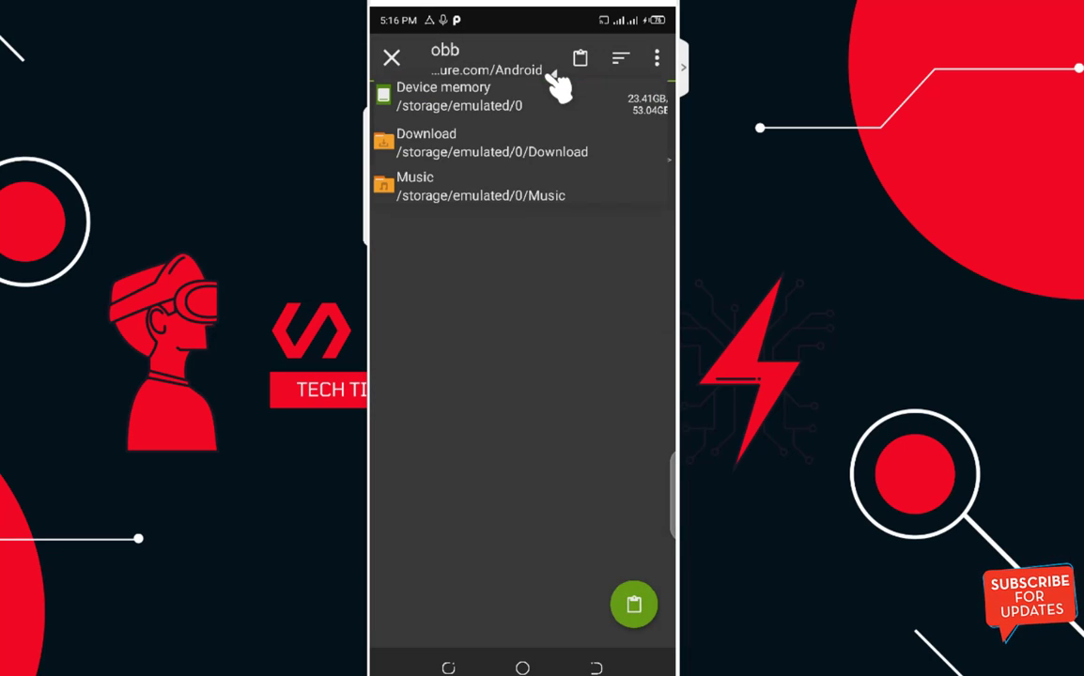
left_click(476, 108)
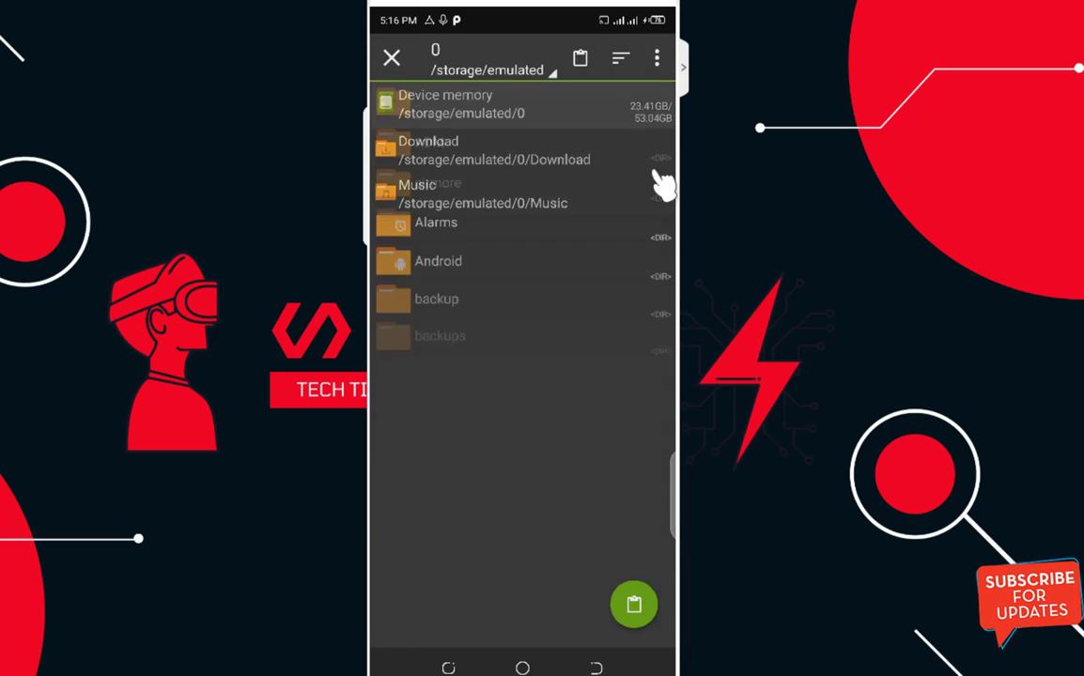
left_click(445, 274)
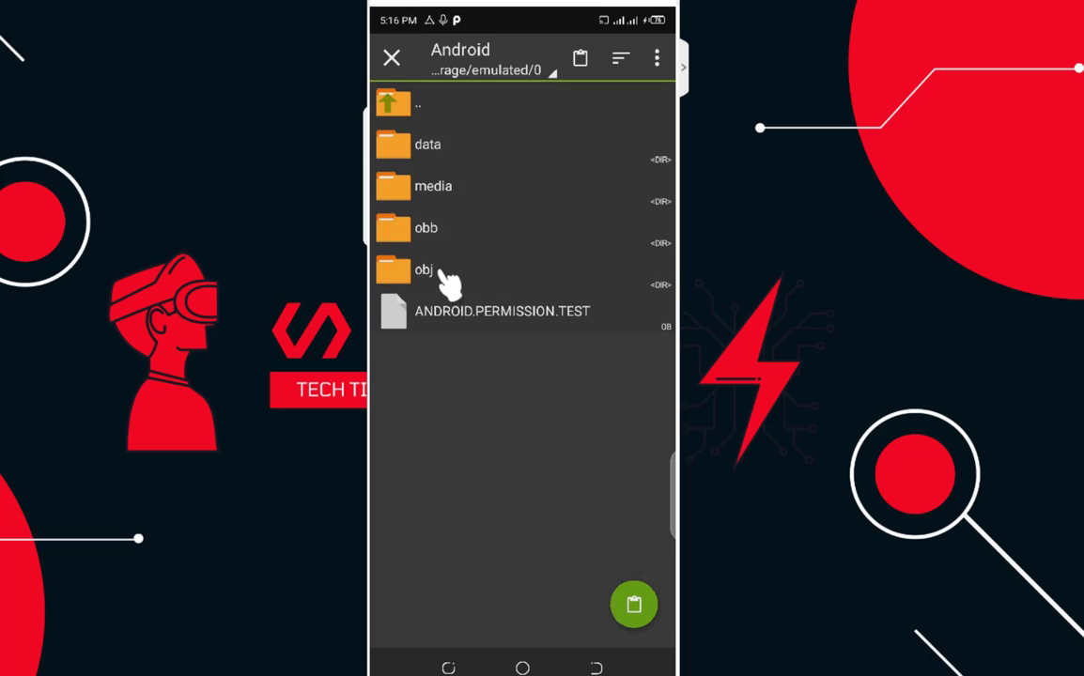
left_click(477, 235)
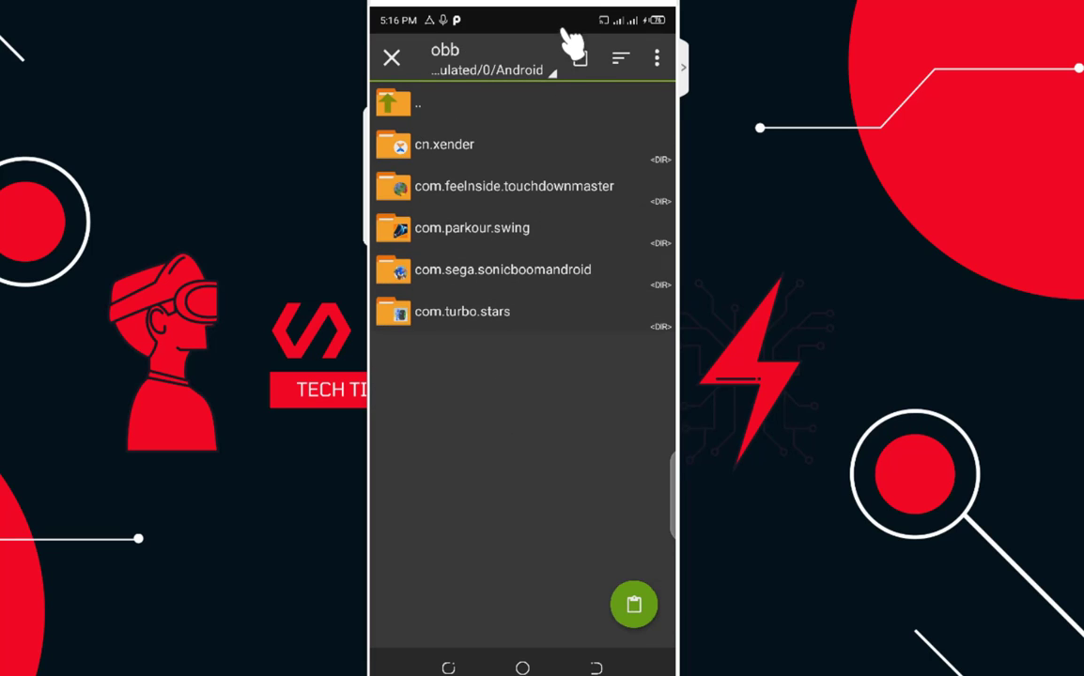
left_click(581, 60)
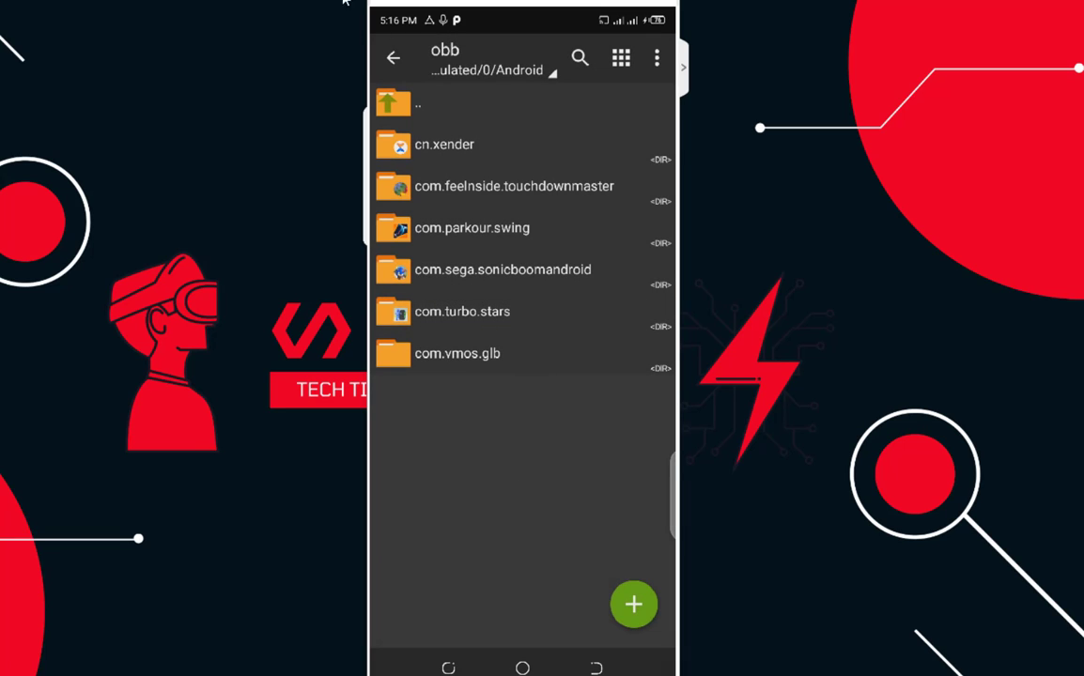
left_click(402, 59)
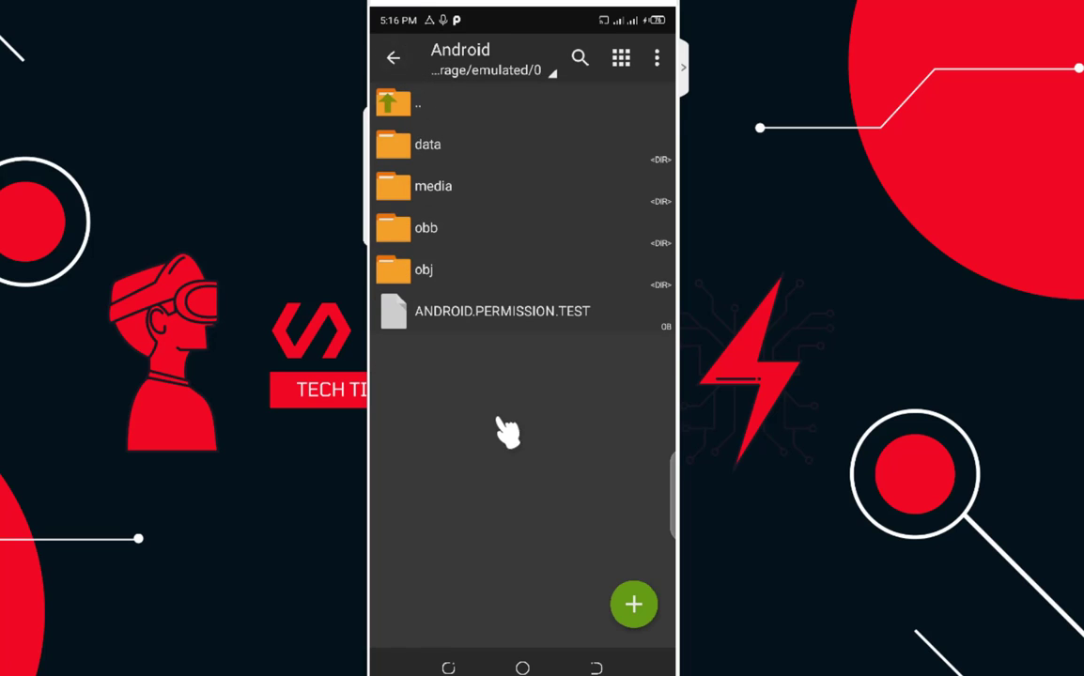
Step: Return to the extracted VMOS folder in Mobizen and show the options for com.vmos.glb.apk
left_click(396, 59)
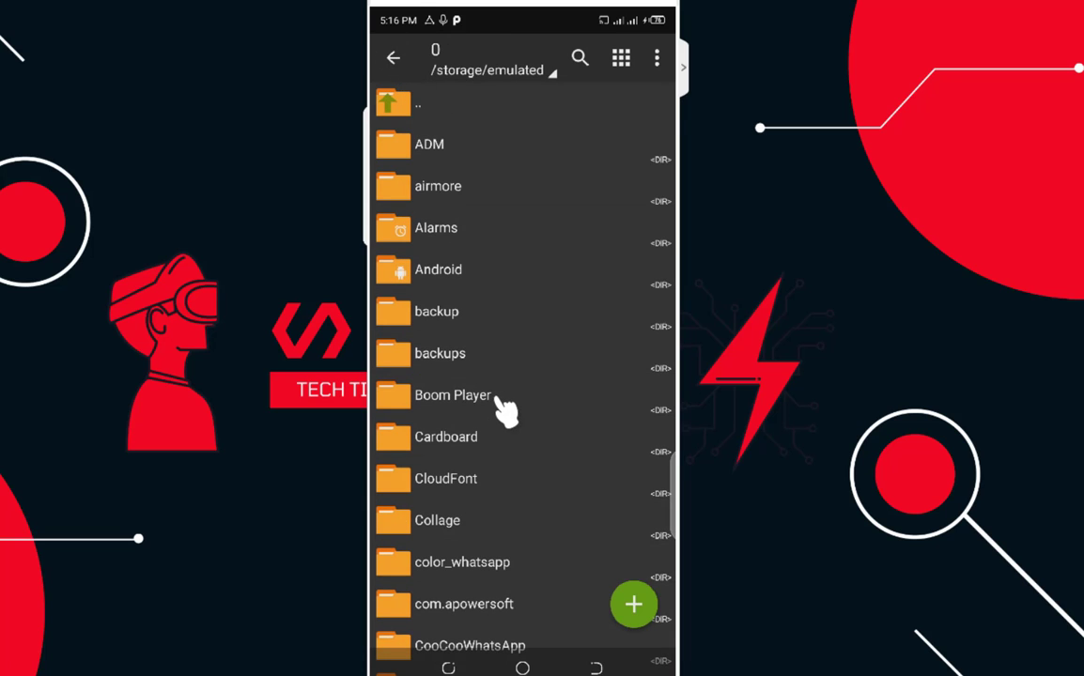
scroll(513, 431, "down", 2)
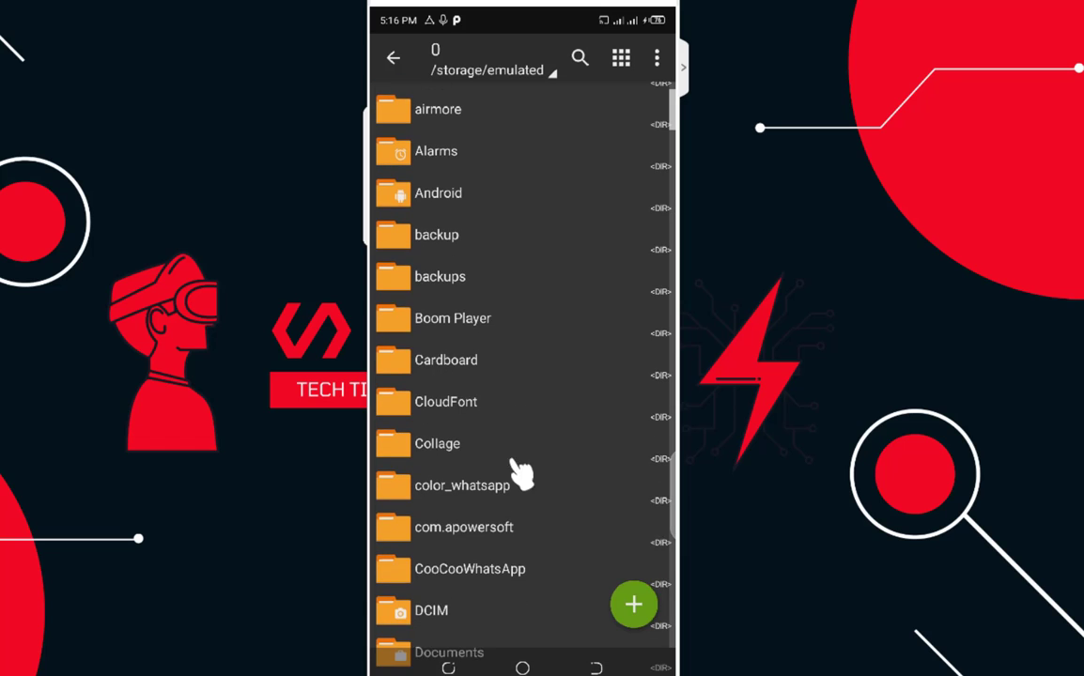
scroll(514, 575, "down", 3)
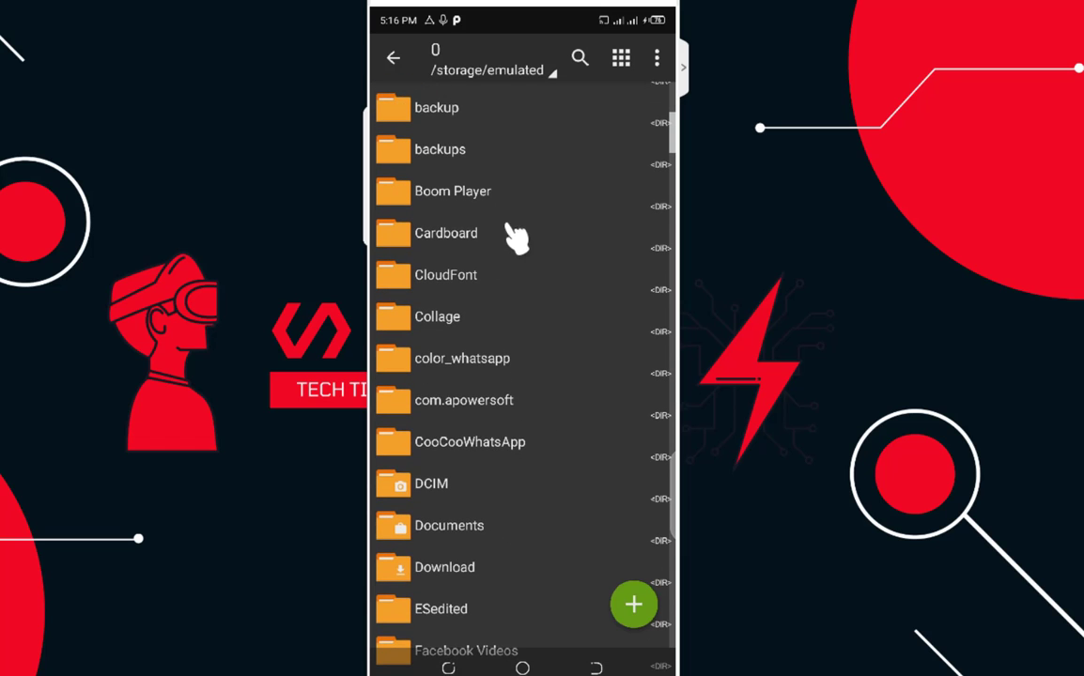
scroll(505, 394, "down", 3)
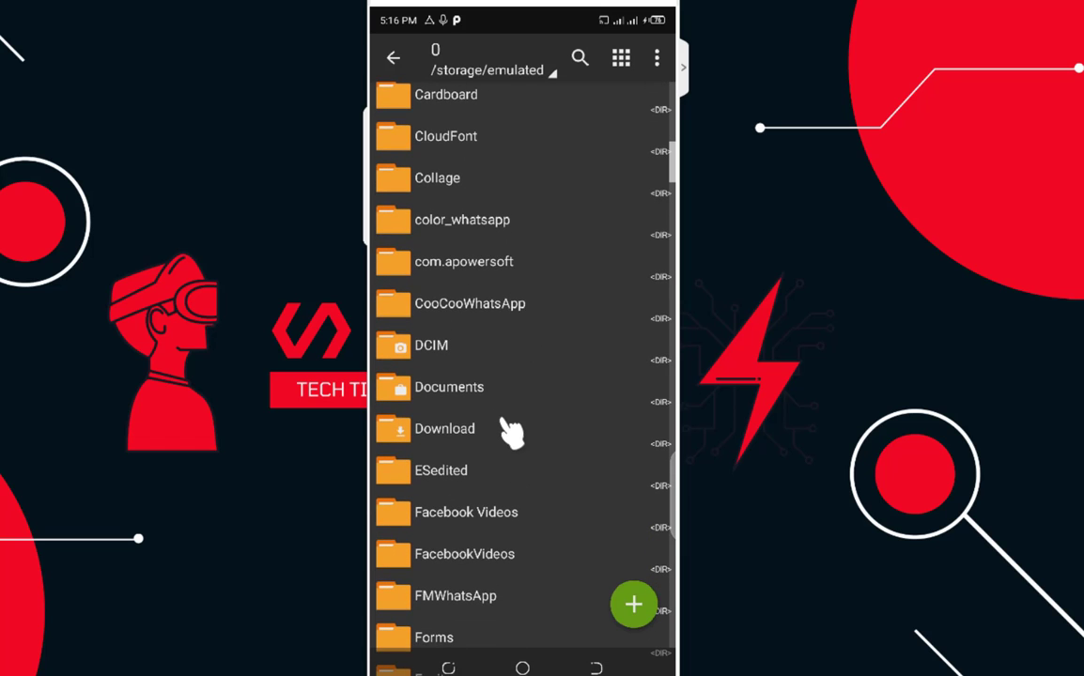
scroll(531, 430, "down", 6)
left_click(510, 556)
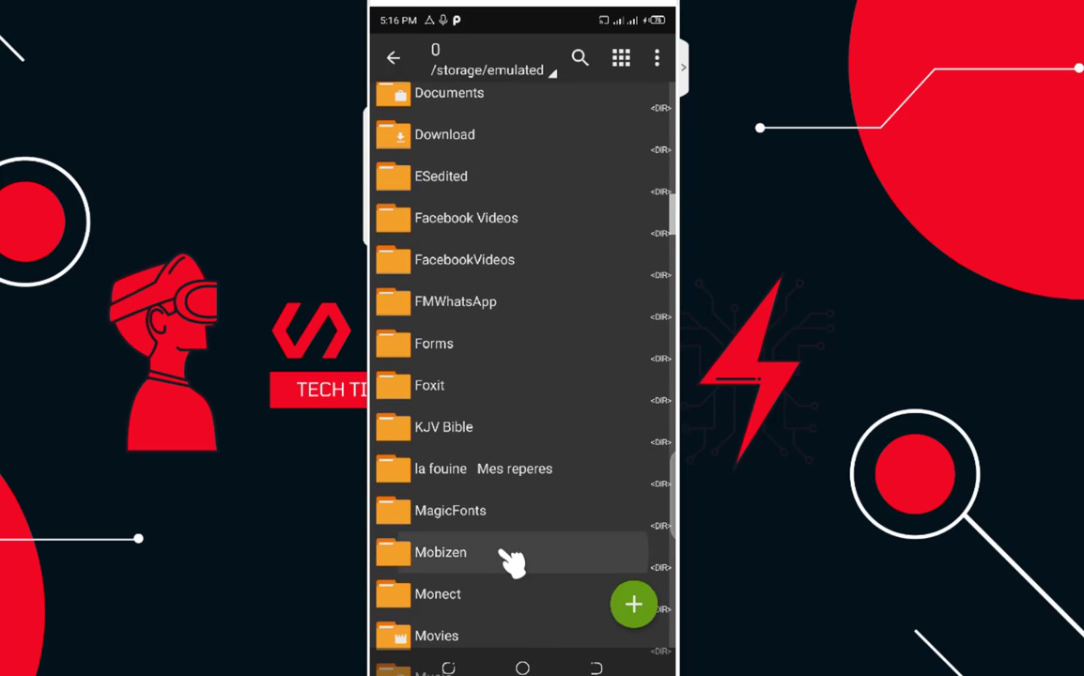
left_click(449, 143)
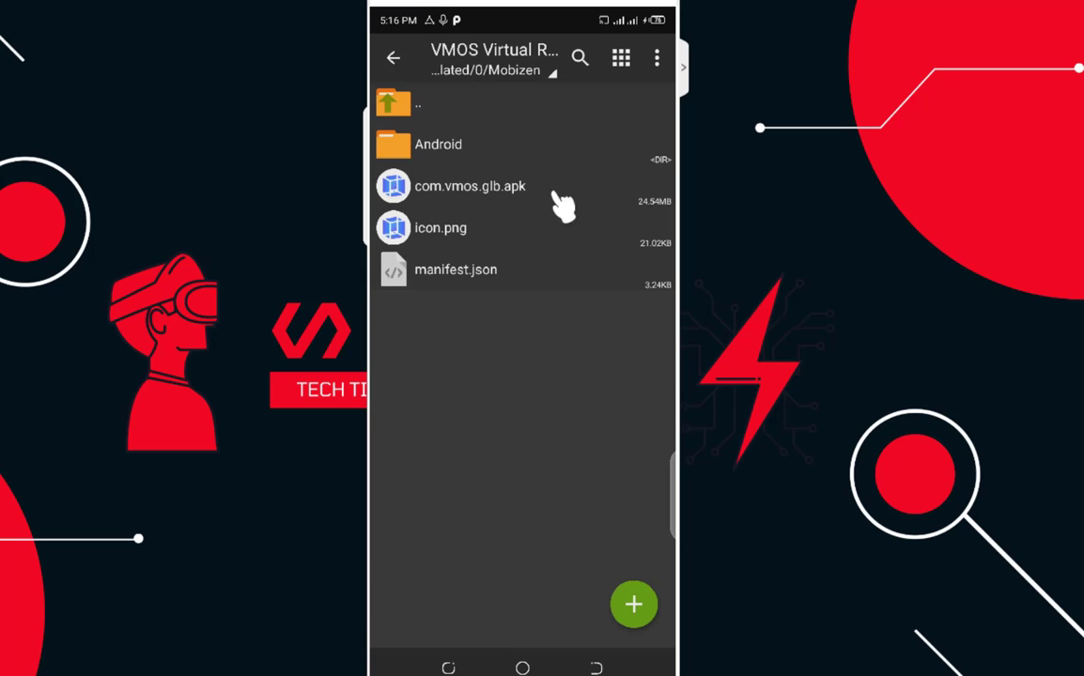
left_click(516, 195)
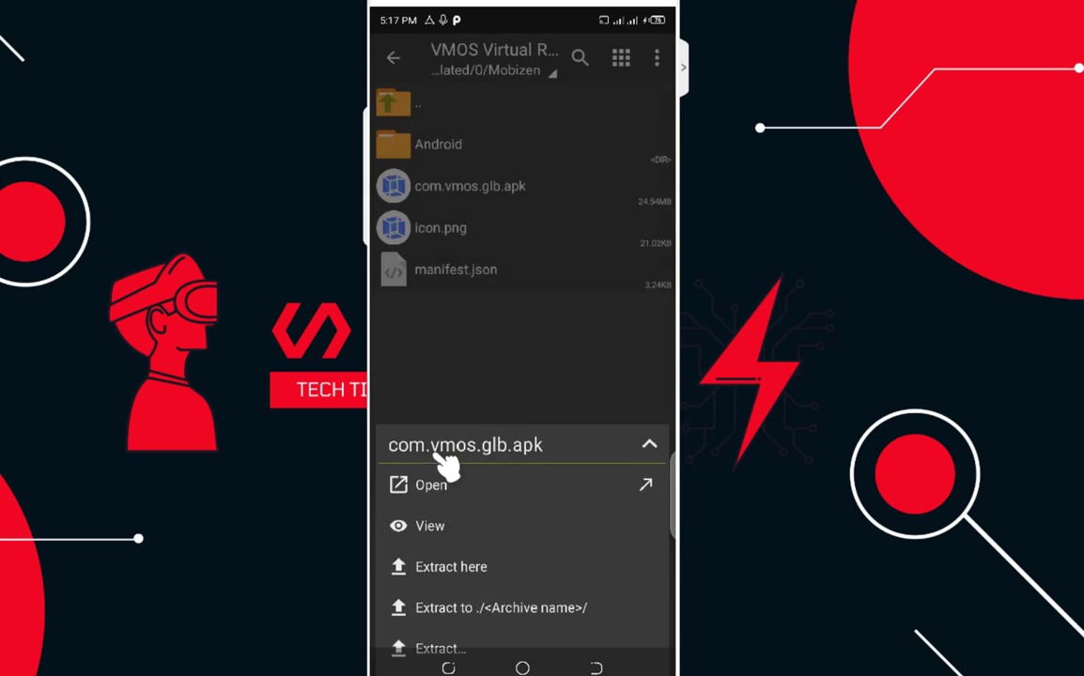
Step: Install VMOS 1.0.42 from com.vmos.glb.apk, keep the package, and close the installer
left_click(441, 453)
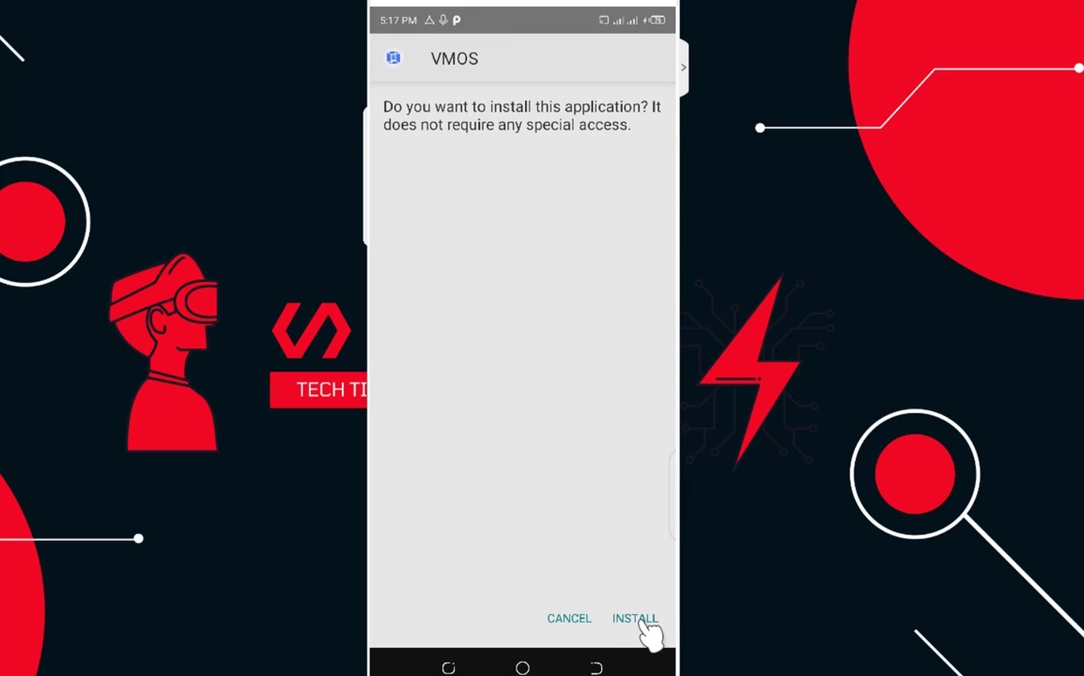
left_click(634, 619)
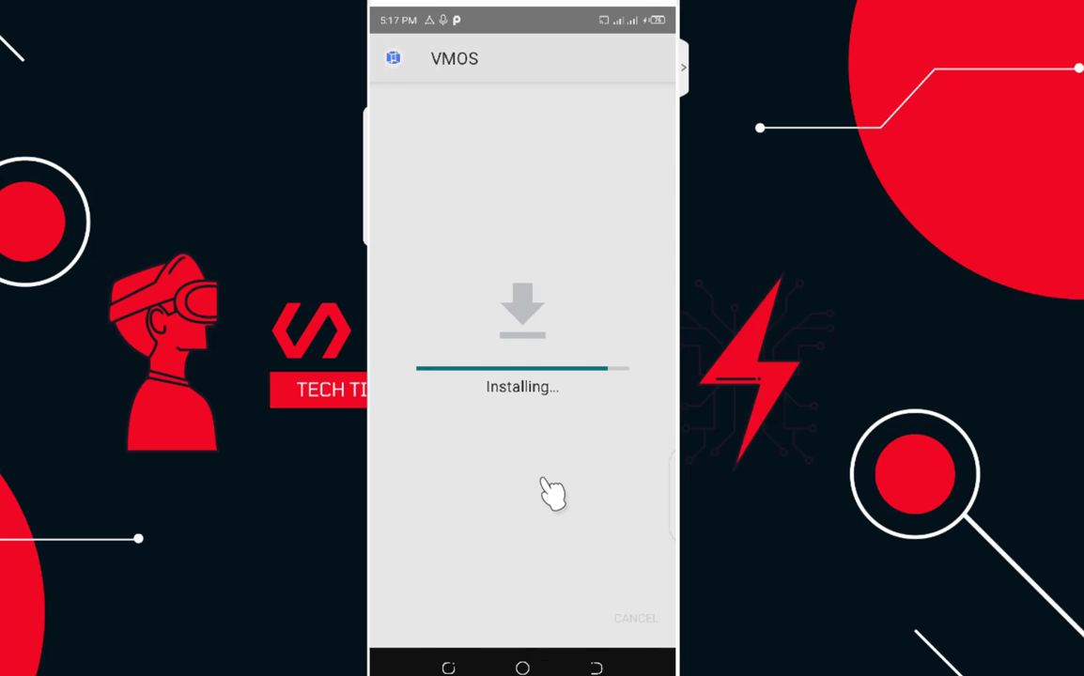
left_click(639, 618)
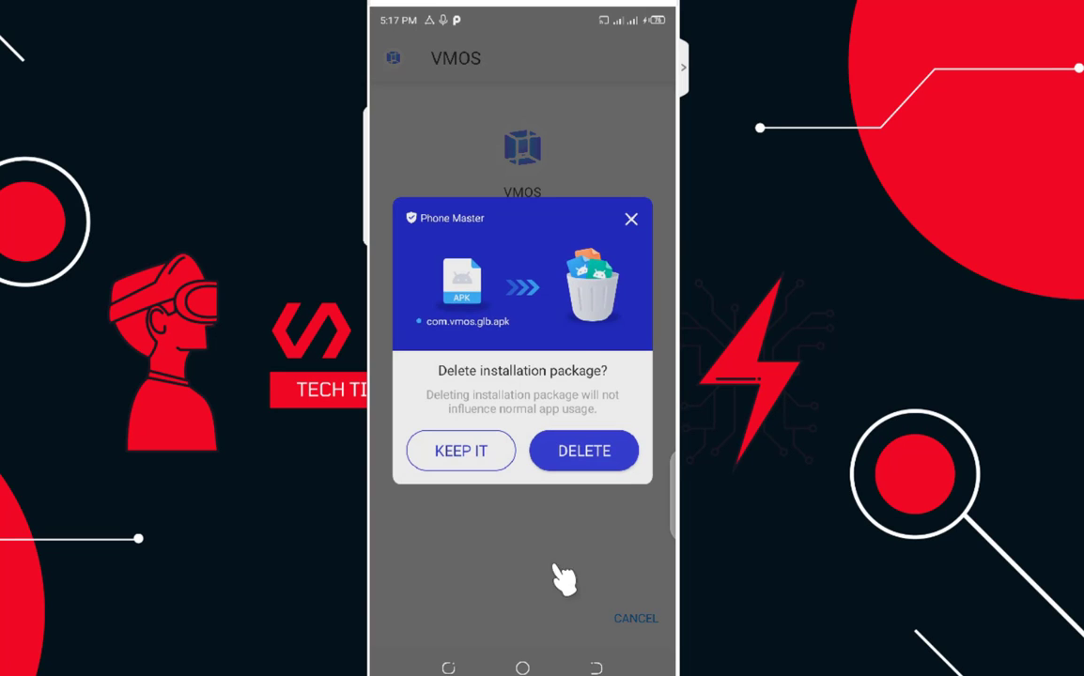
left_click(632, 221)
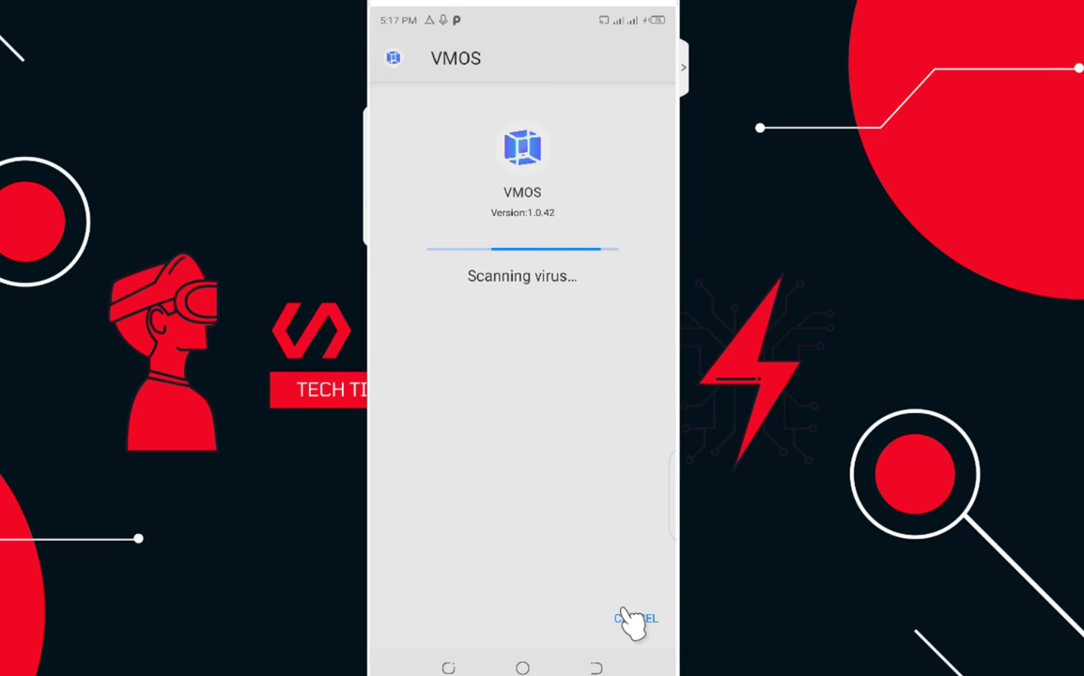
left_click(590, 618)
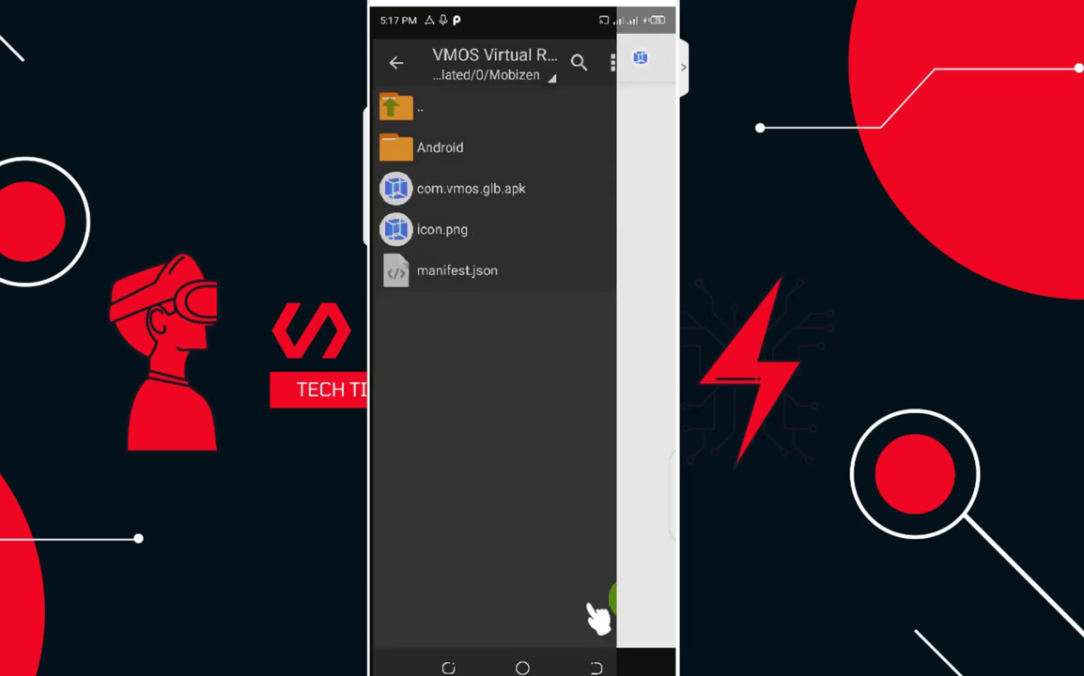
left_click(522, 668)
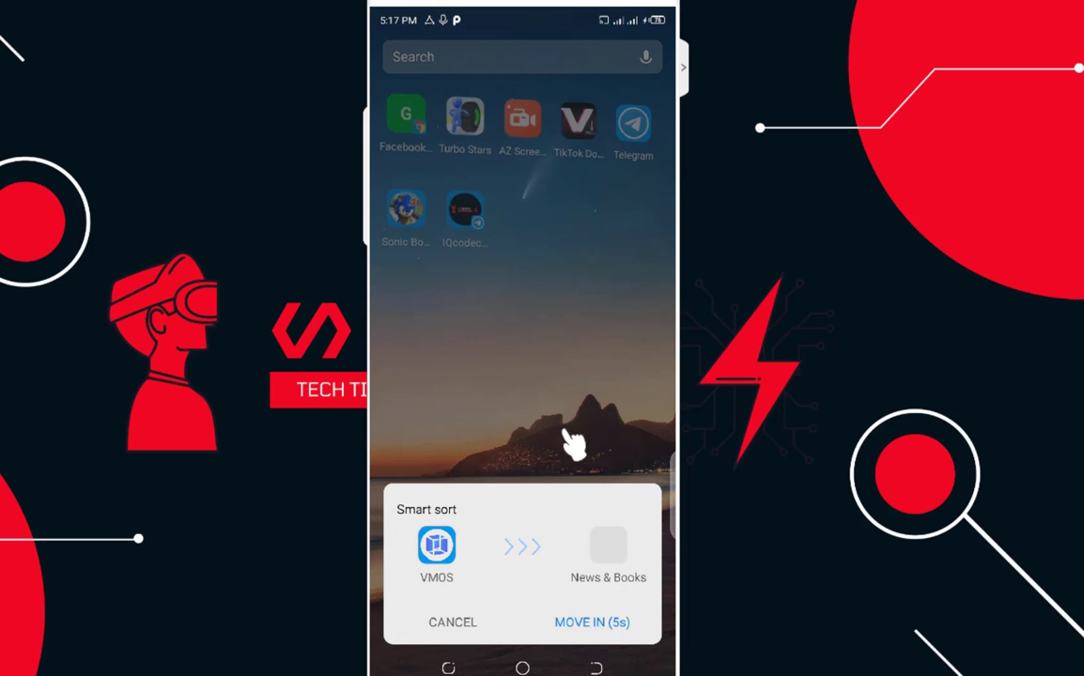
Step: Skip the News & Books folder suggestion, launch VMOS, and enter past its intro pages
left_click(481, 623)
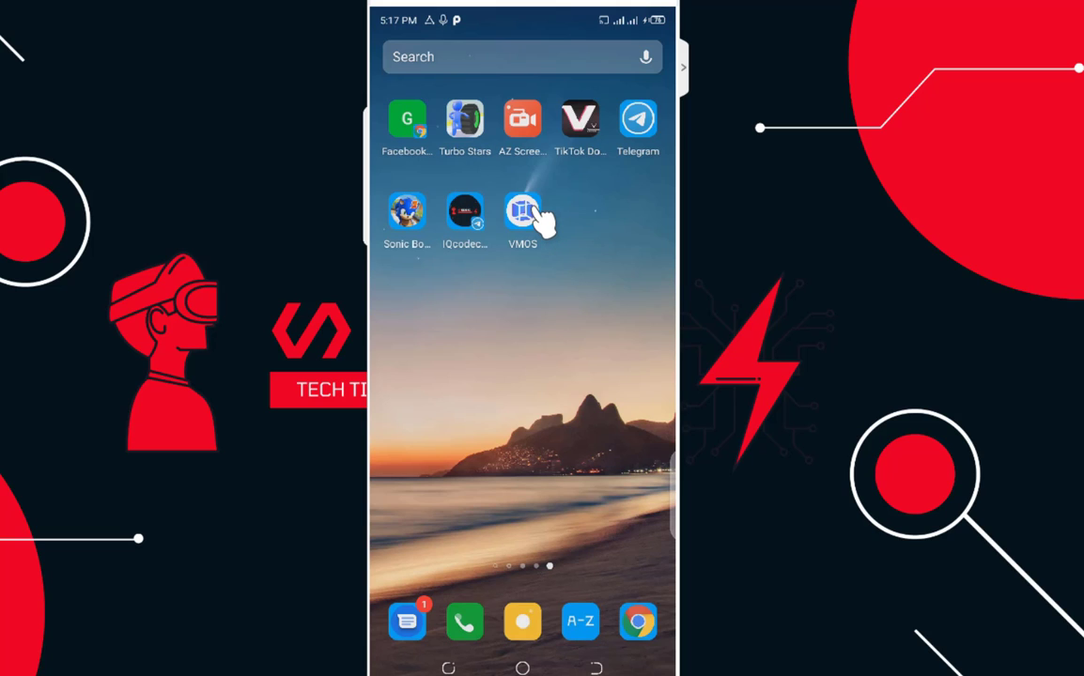
left_click(528, 214)
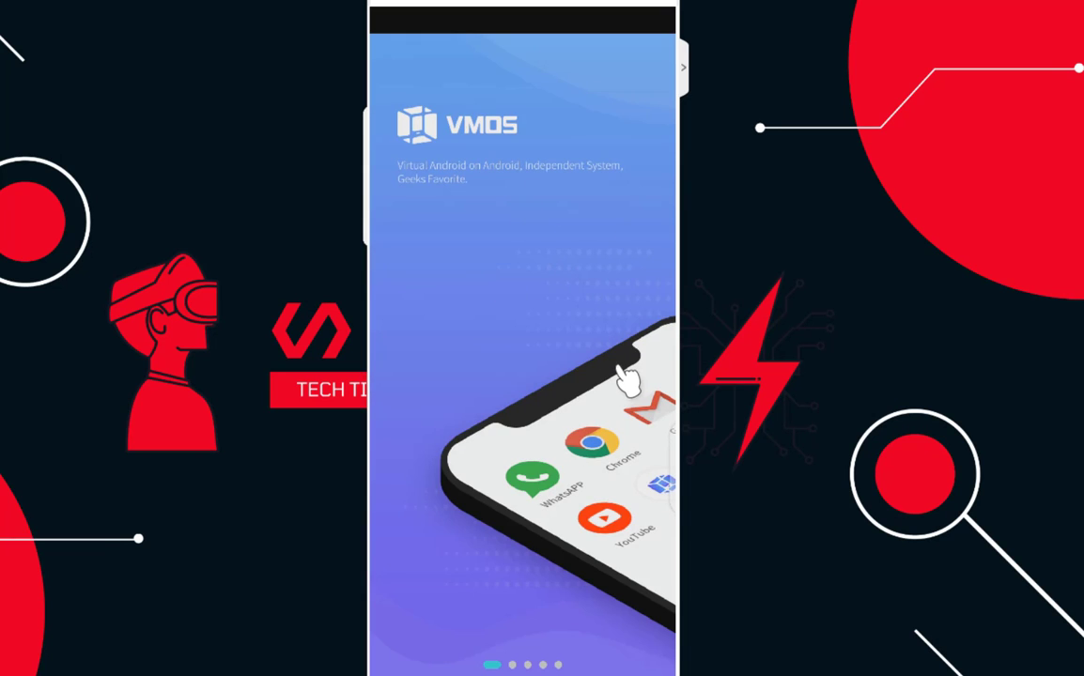
left_click_drag(629, 375, 442, 387)
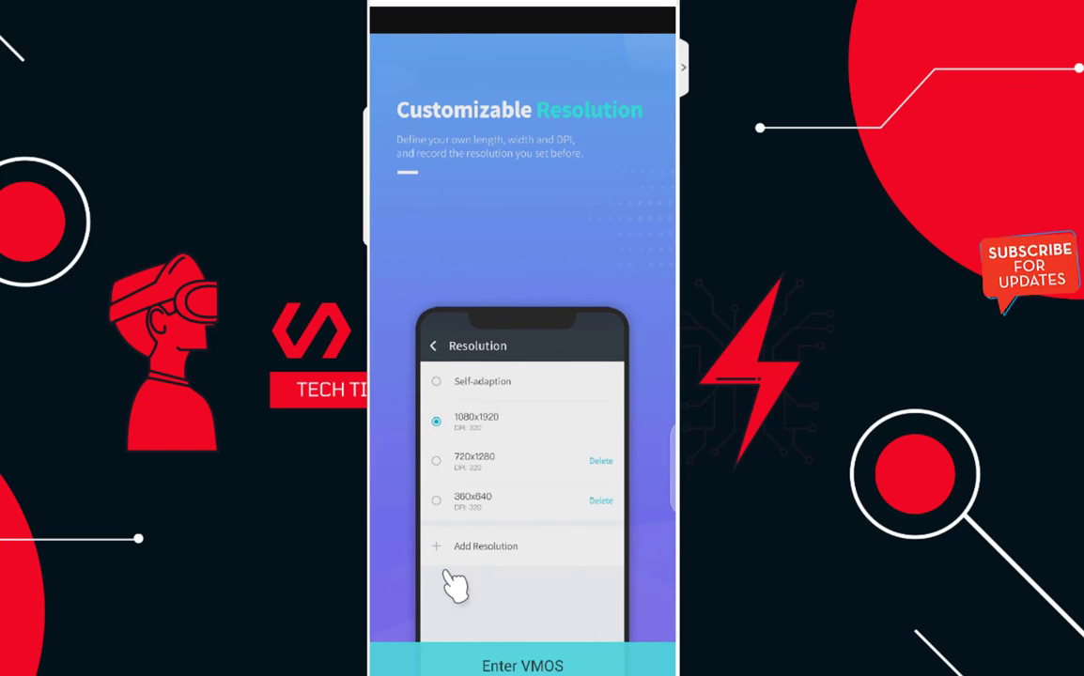
left_click(528, 662)
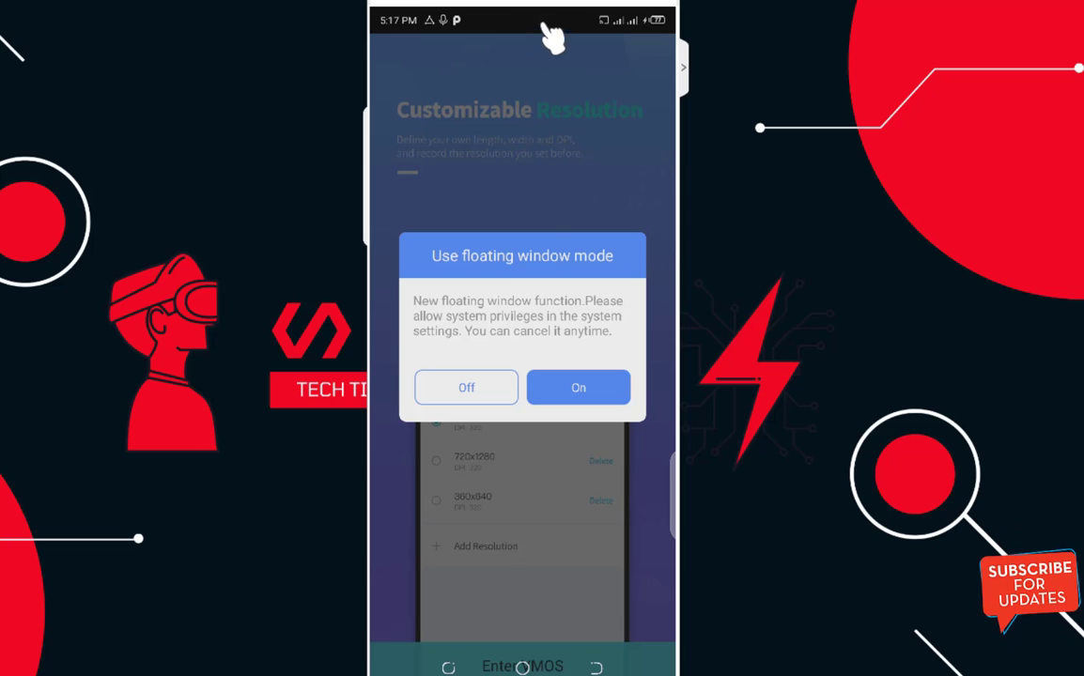
Step: Turn on VMOS floating window mode by allowing it to display over other apps
left_click_drag(496, 48, 491, 213)
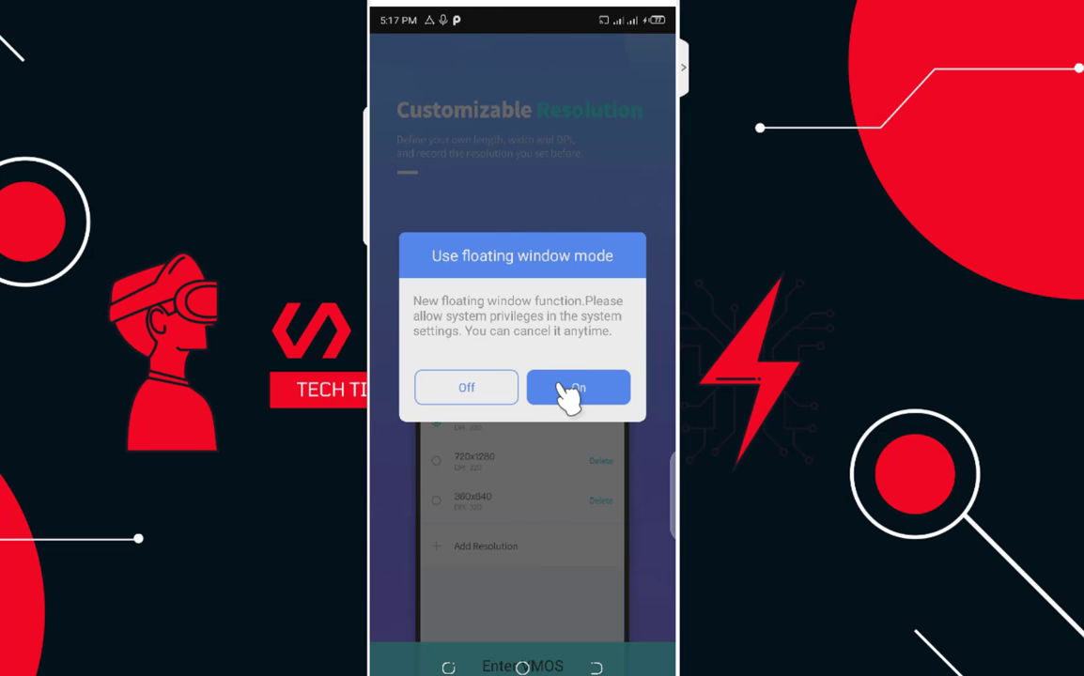
left_click(569, 388)
left_click(637, 179)
left_click(596, 667)
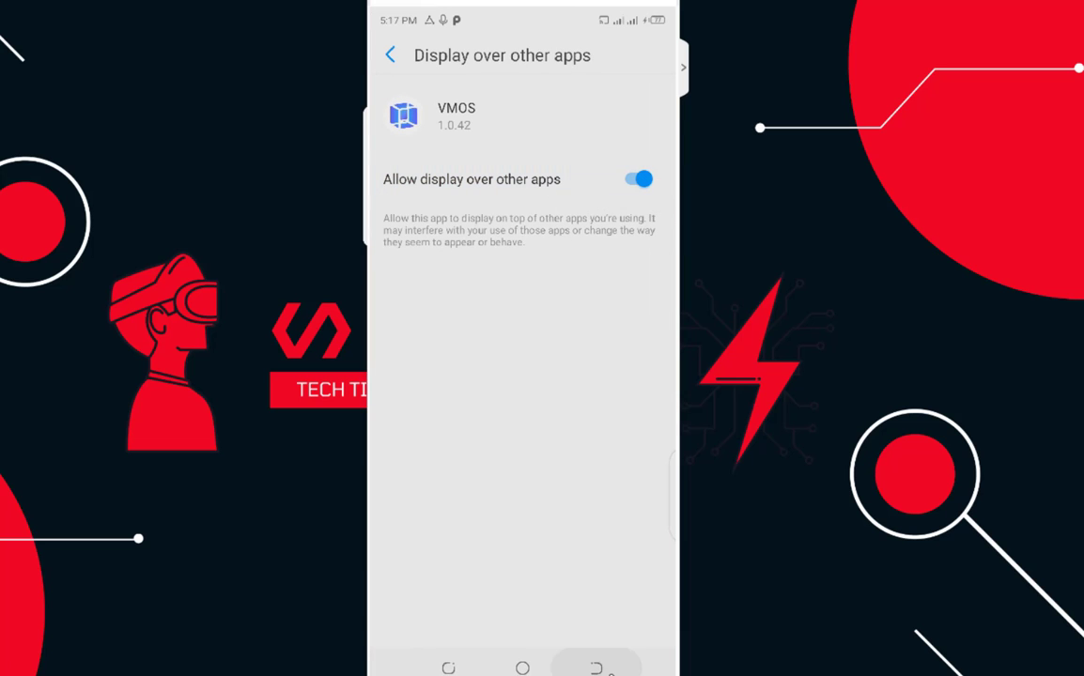
Step: Grant VMOS location, photos/media/files, and audio recording permissions
left_click(594, 387)
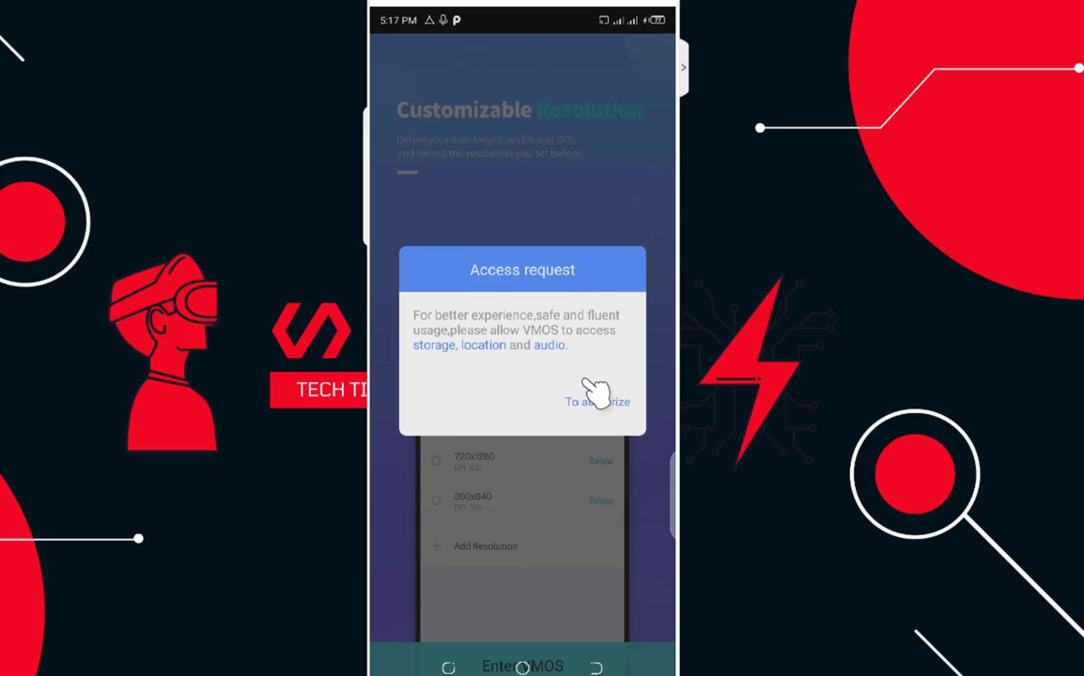
left_click(602, 381)
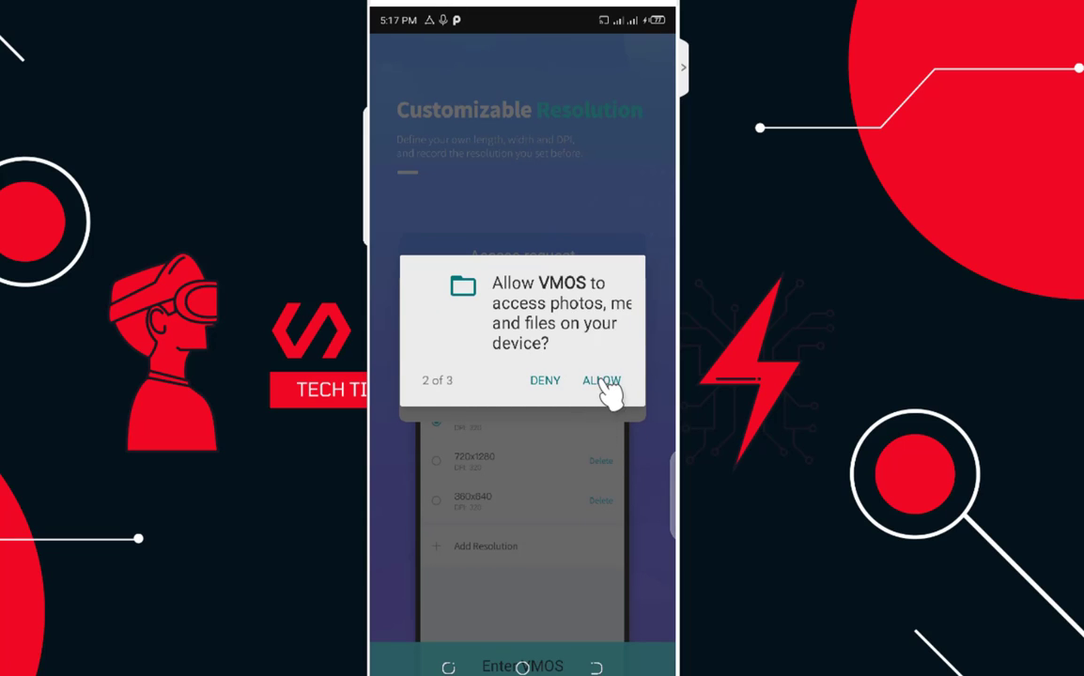
left_click(605, 380)
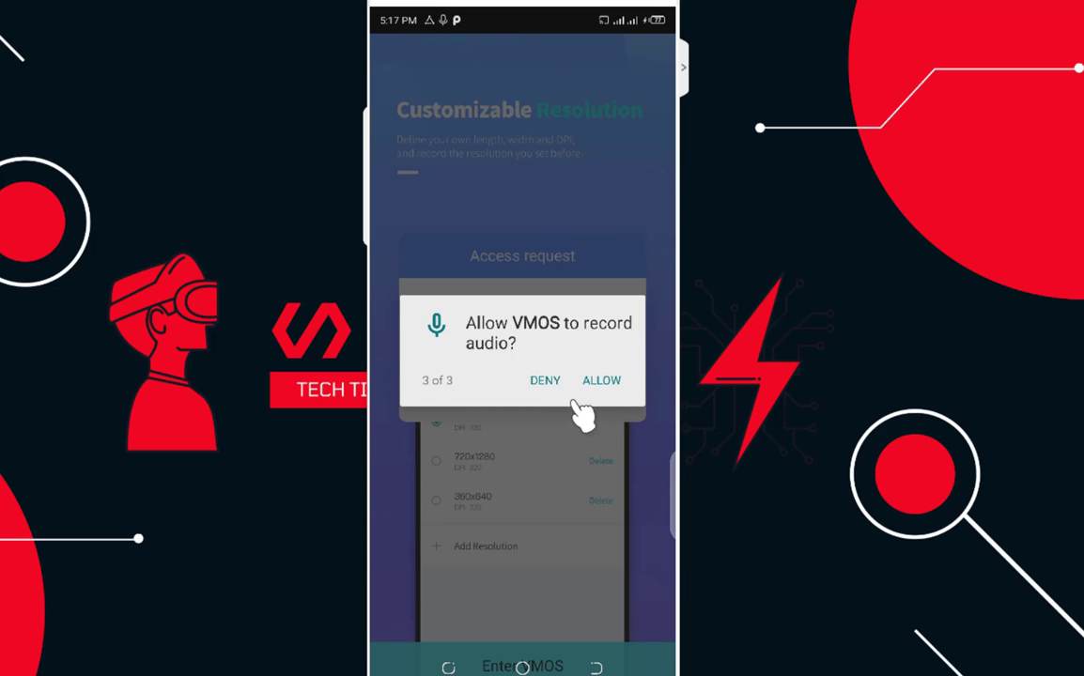
left_click(620, 385)
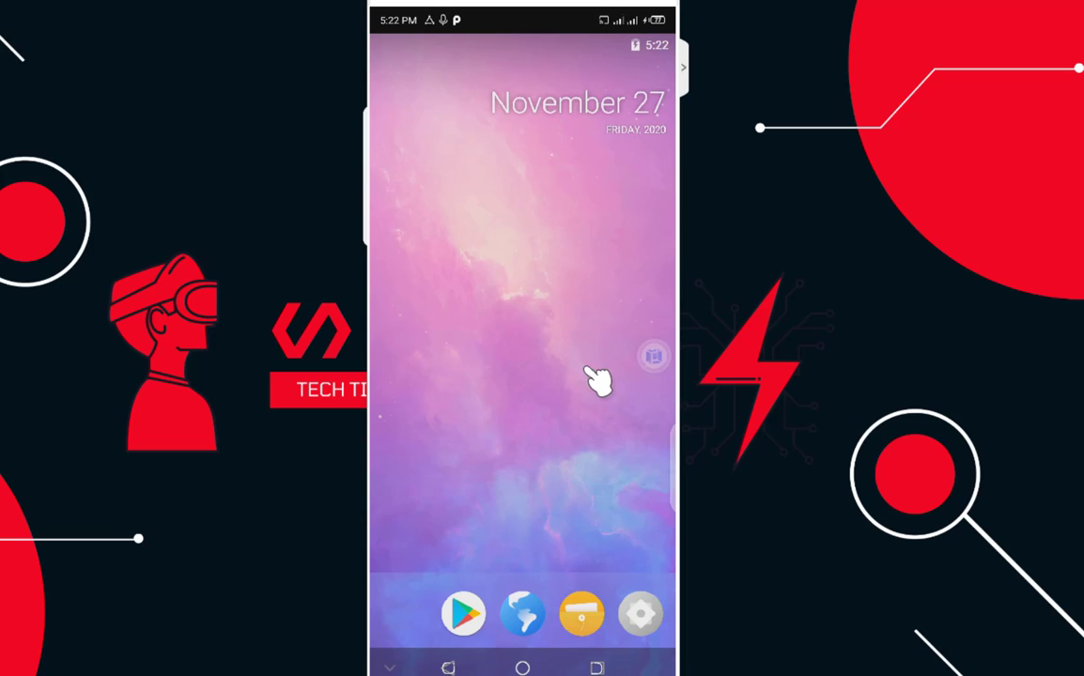
Step: Once the ROM finishes unzipping and boots, open the virtual system's Setting screen
left_click(640, 615)
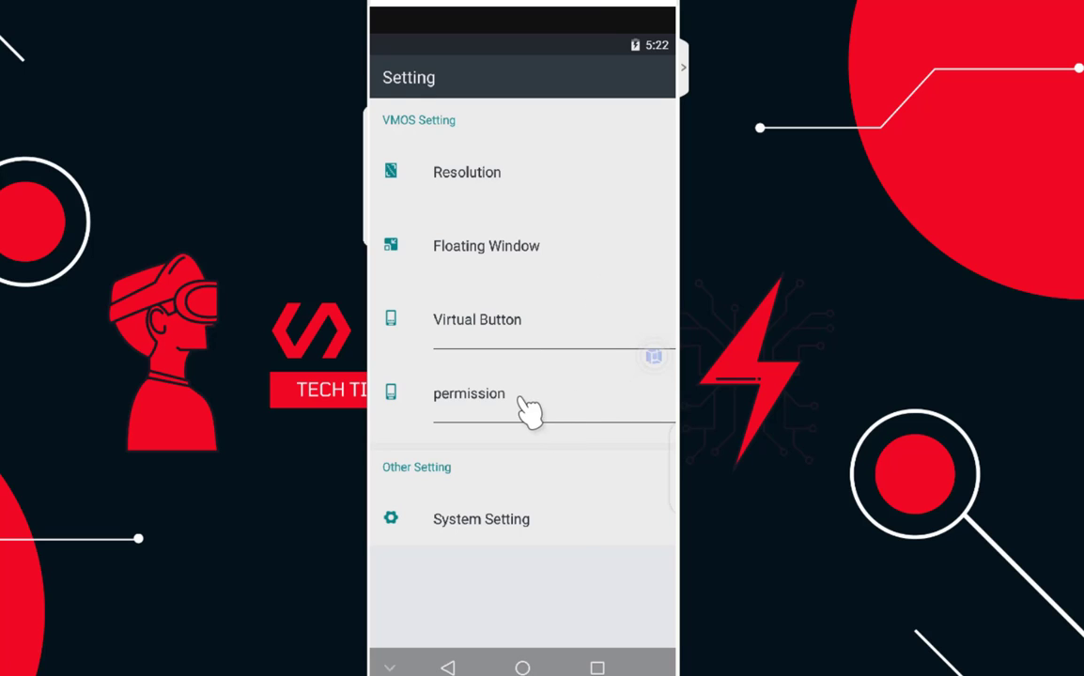
left_click(508, 524)
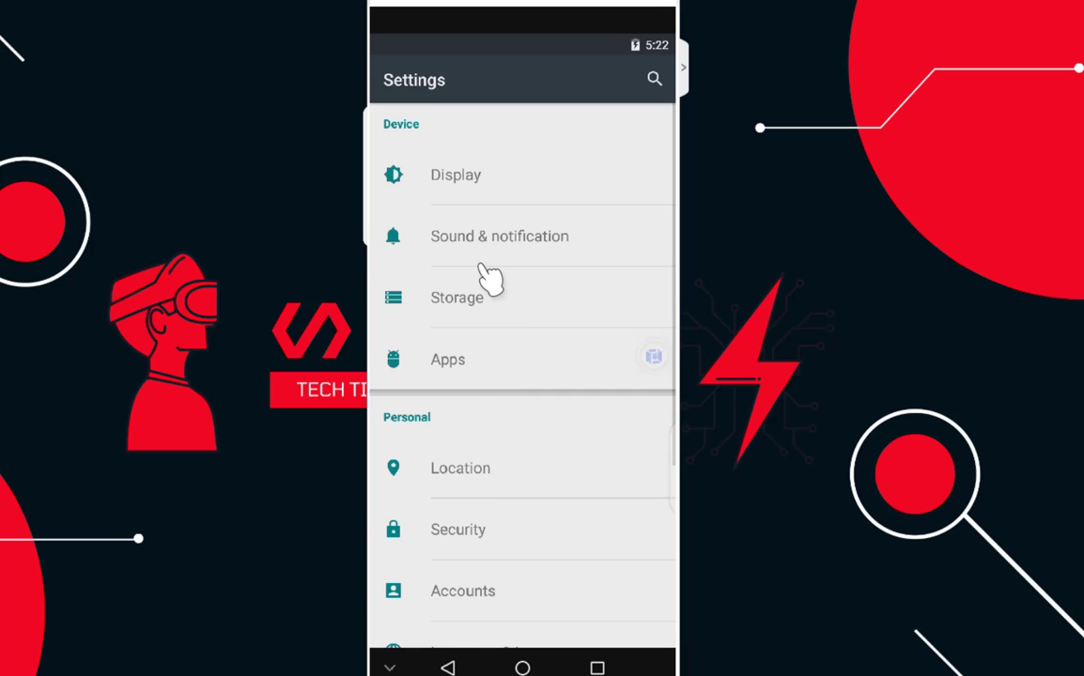
left_click_drag(515, 462, 549, 252)
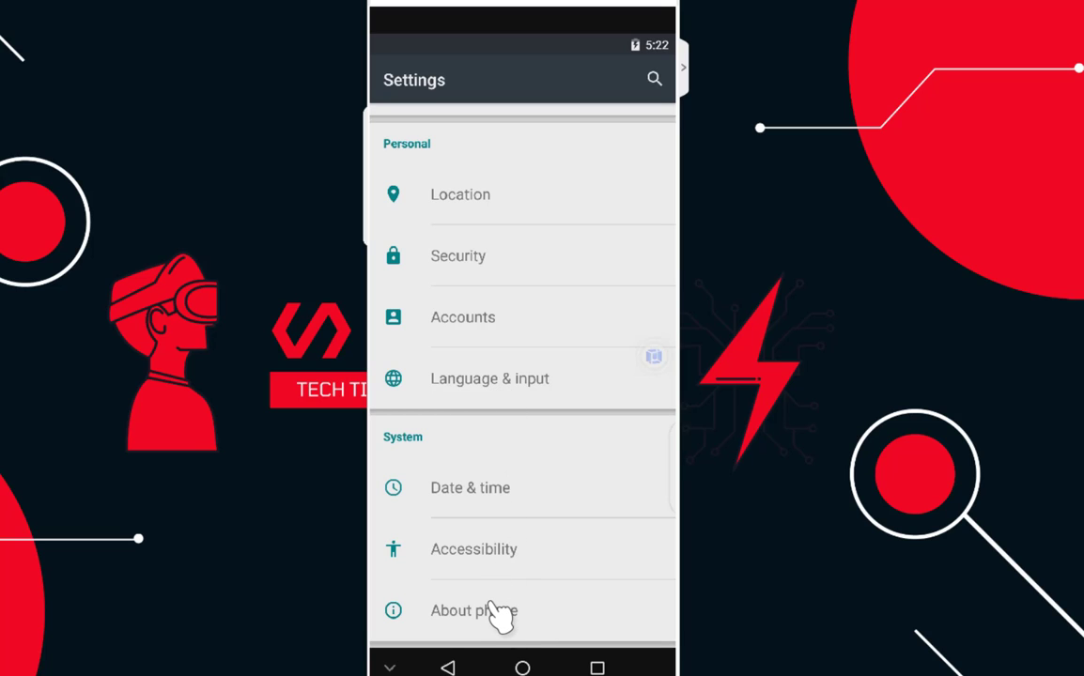
scroll(532, 521, "up", 3)
scroll(574, 266, "down", 2)
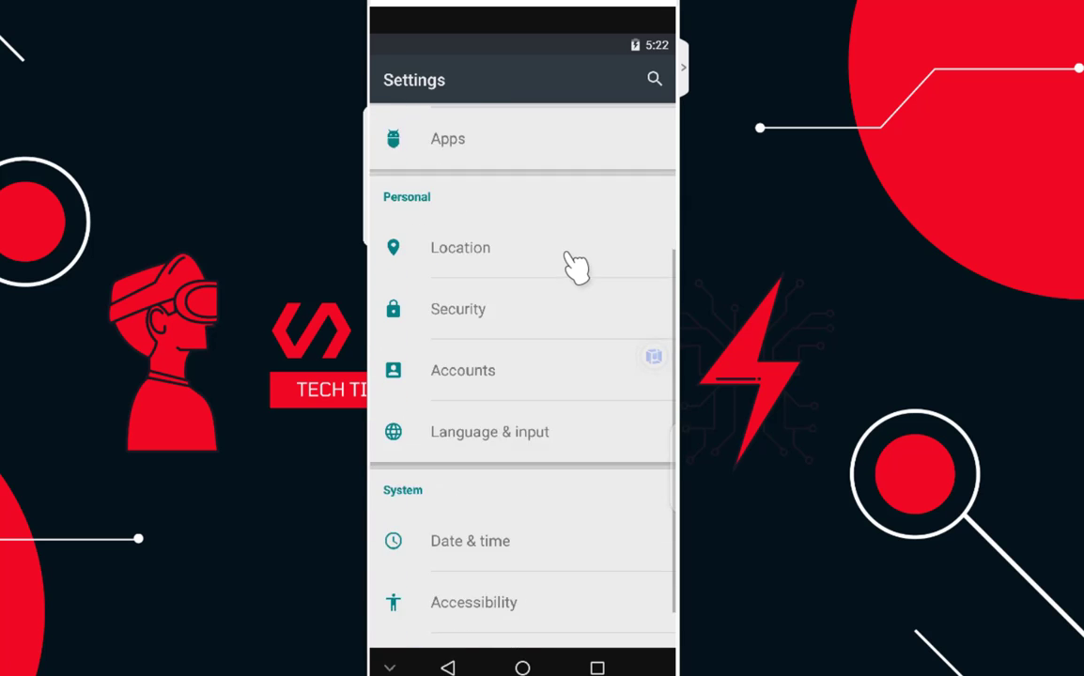
scroll(575, 265, "down", 1)
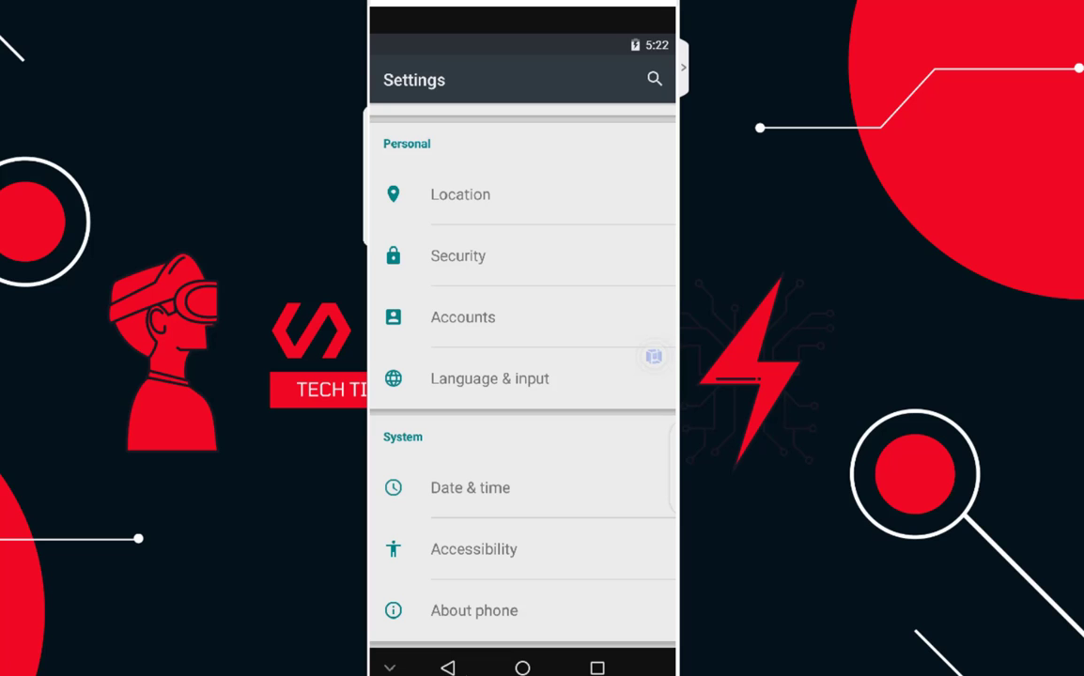
left_click(500, 554)
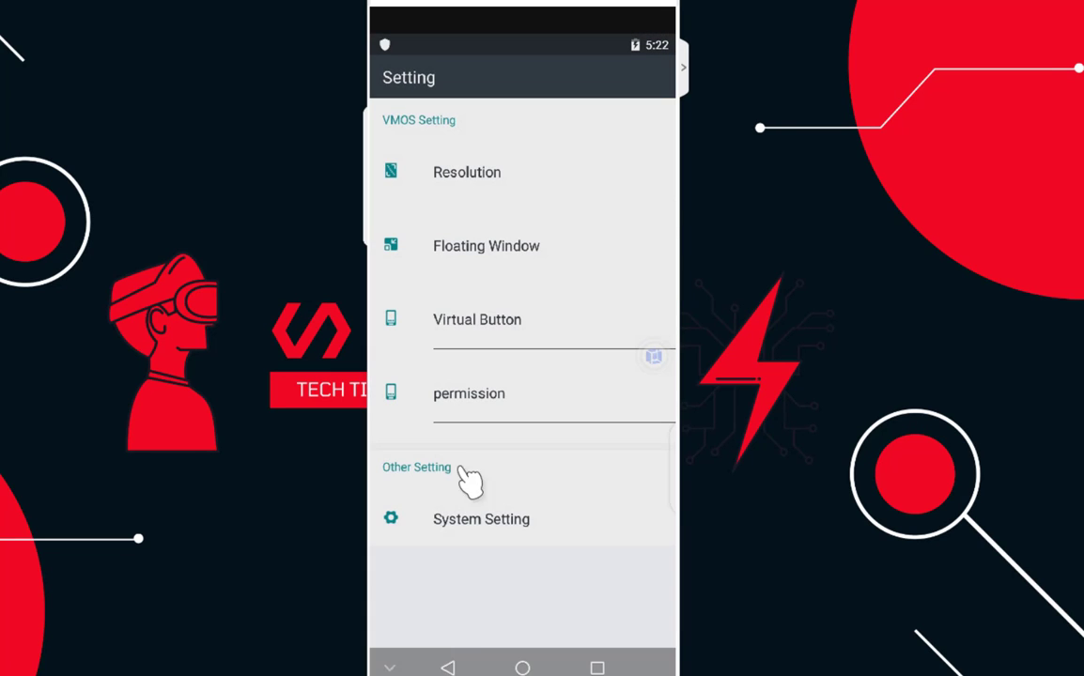
left_click(449, 665)
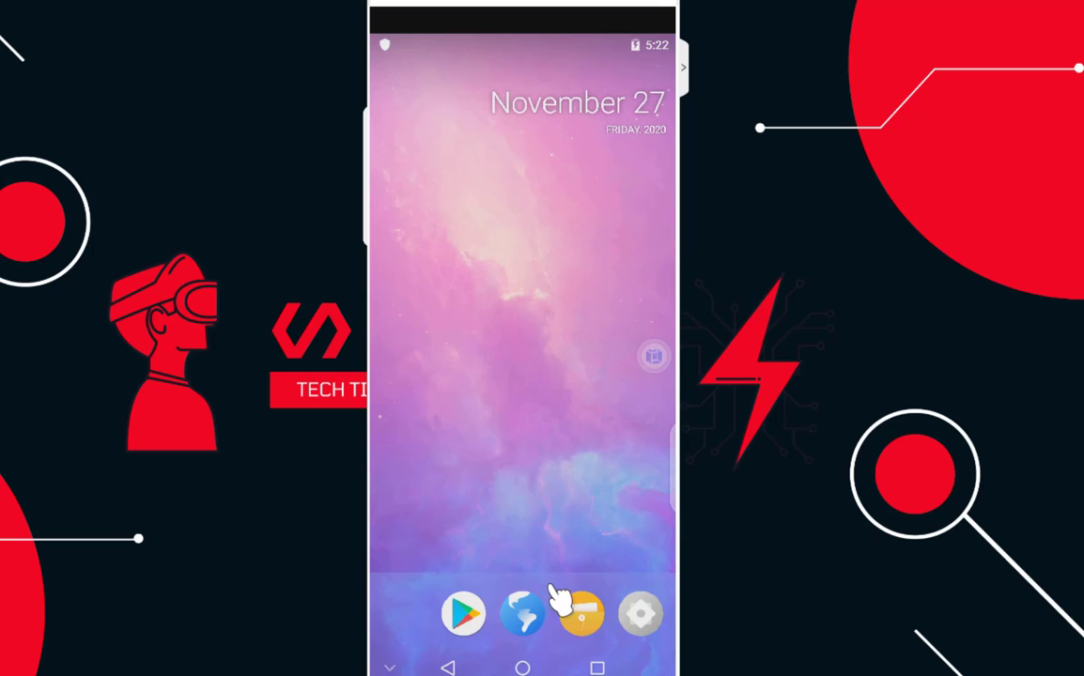
left_click(642, 612)
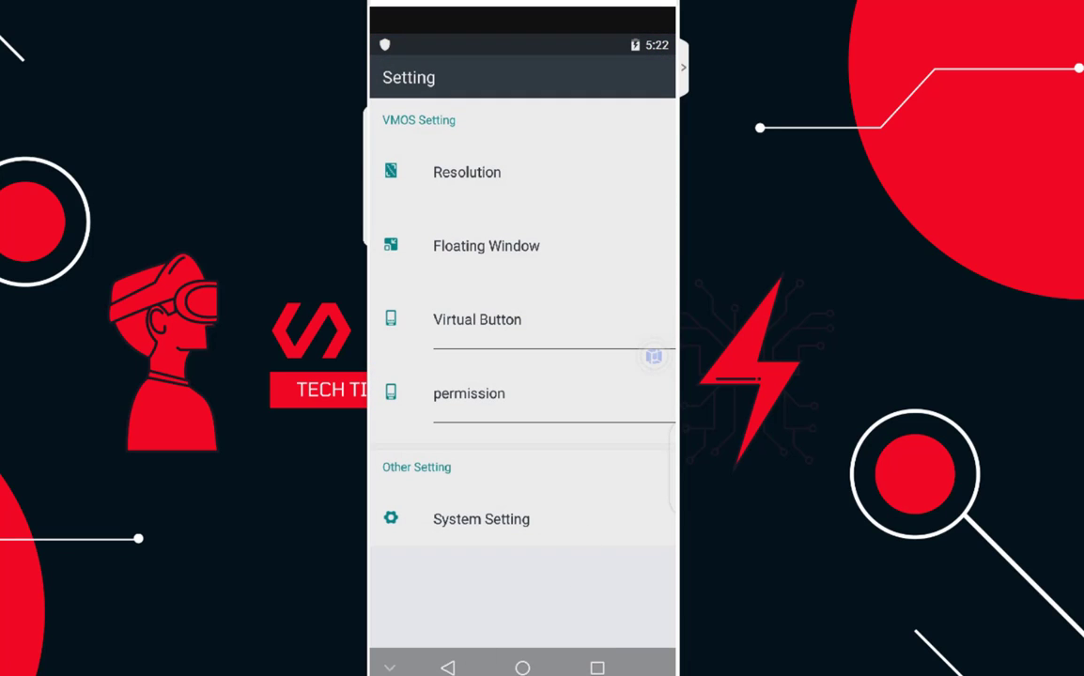
Step: Leave Setting and open and close the virtual system's app drawer
left_click(449, 667)
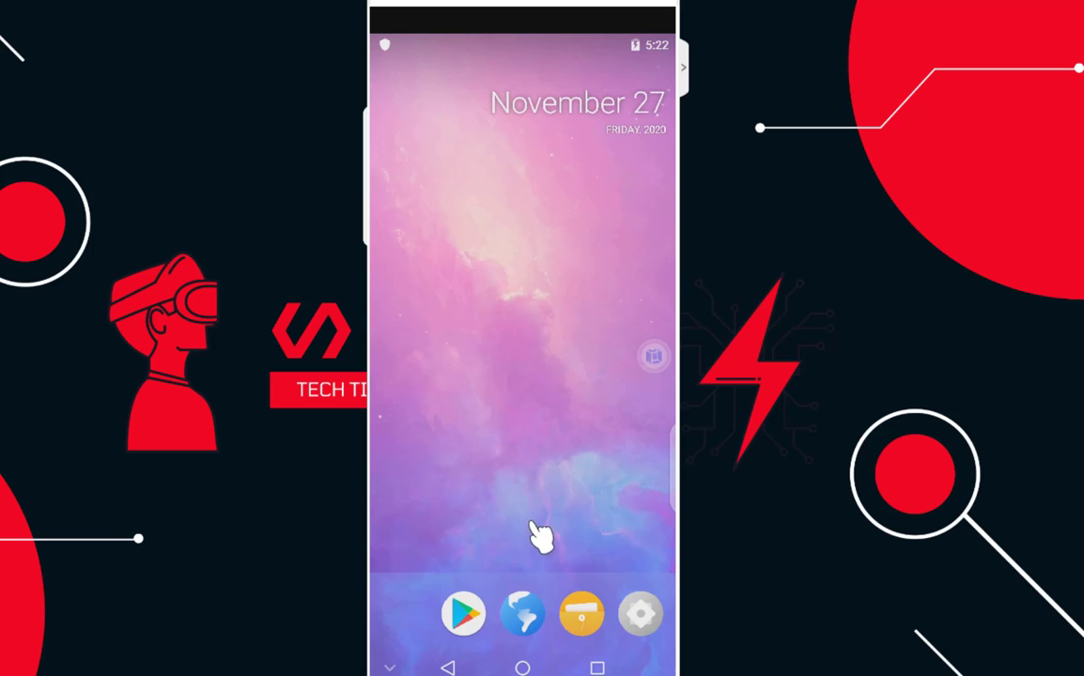
left_click_drag(495, 648, 552, 407)
left_click_drag(562, 331, 562, 641)
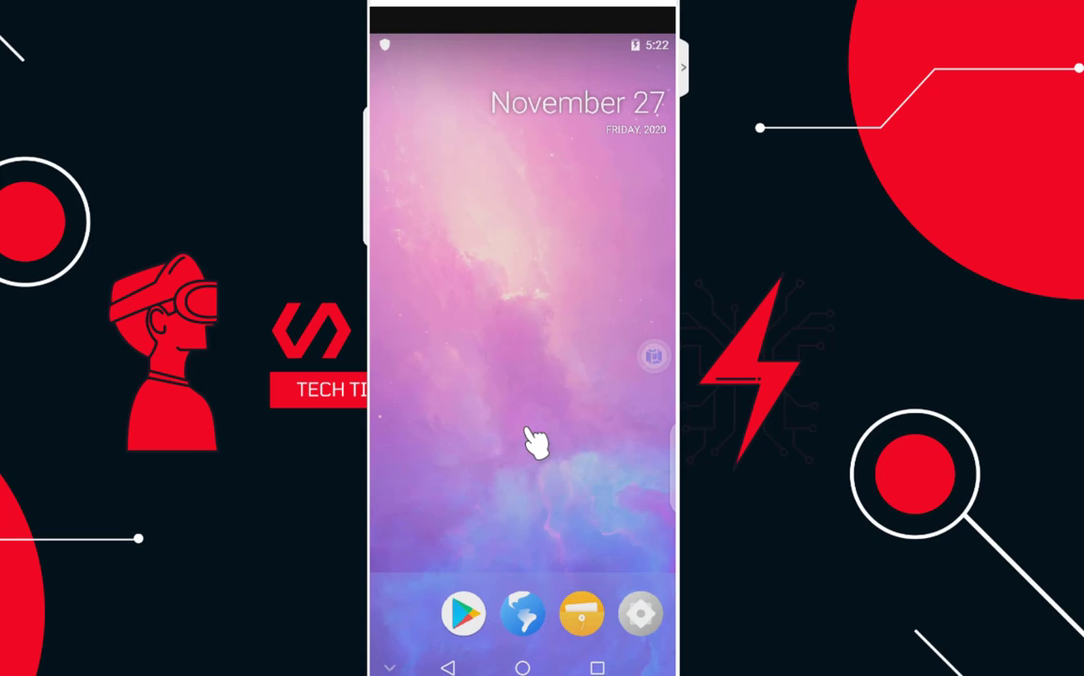
left_click_drag(520, 657, 537, 648)
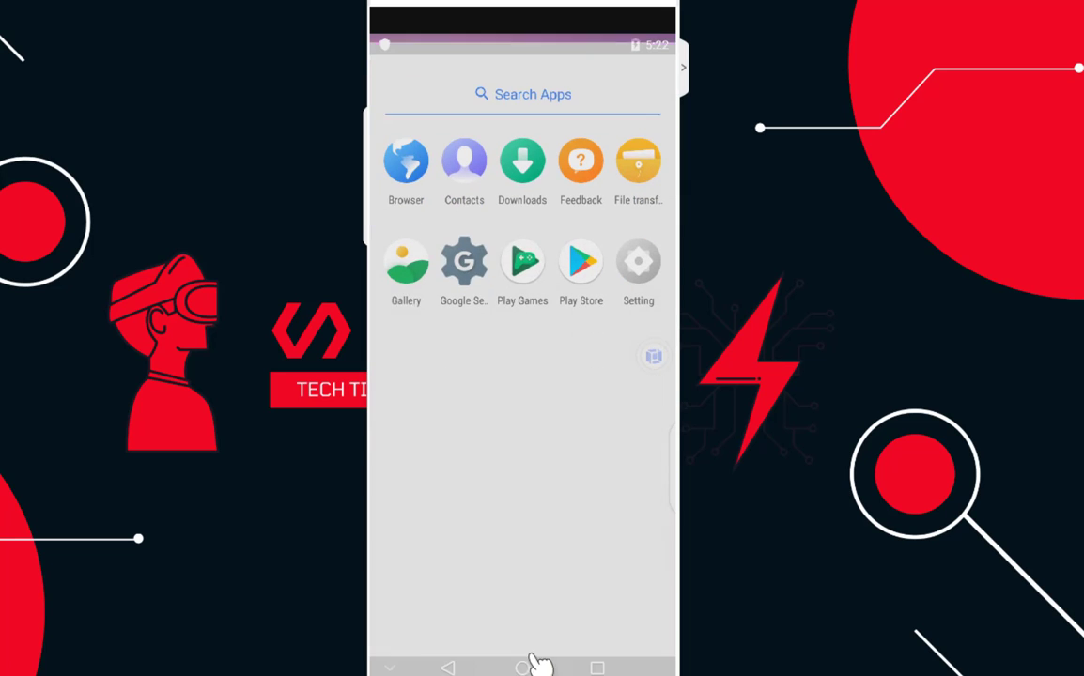
left_click(518, 668)
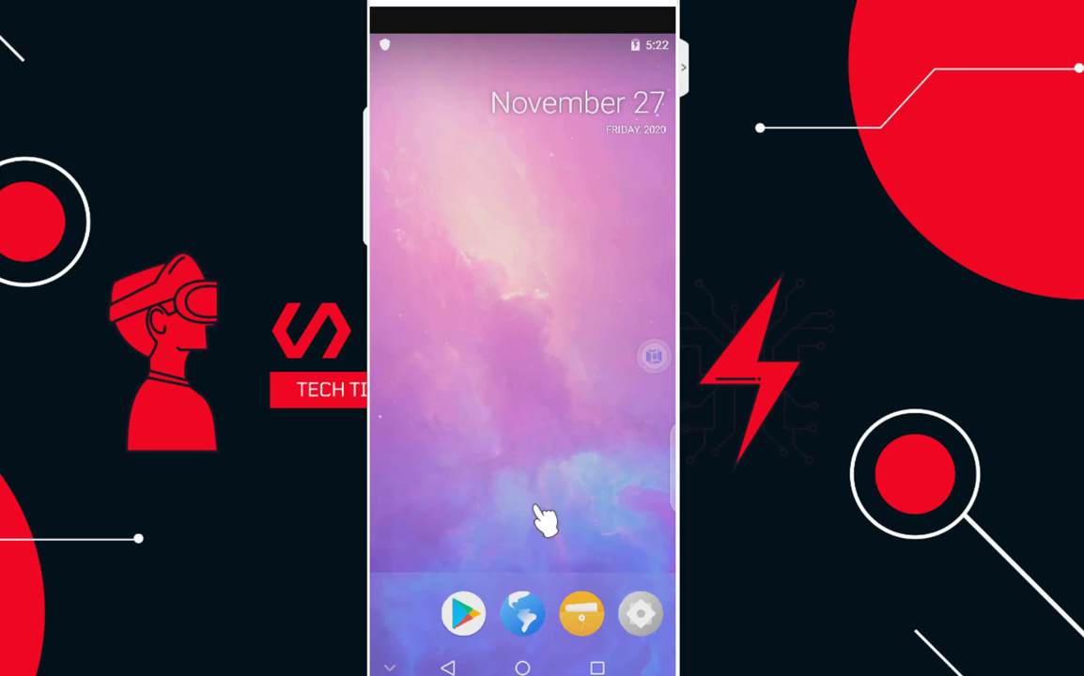
Step: From the app drawer, switch the virtual system Off via the floating ball's quick menu
left_click_drag(520, 664, 524, 655)
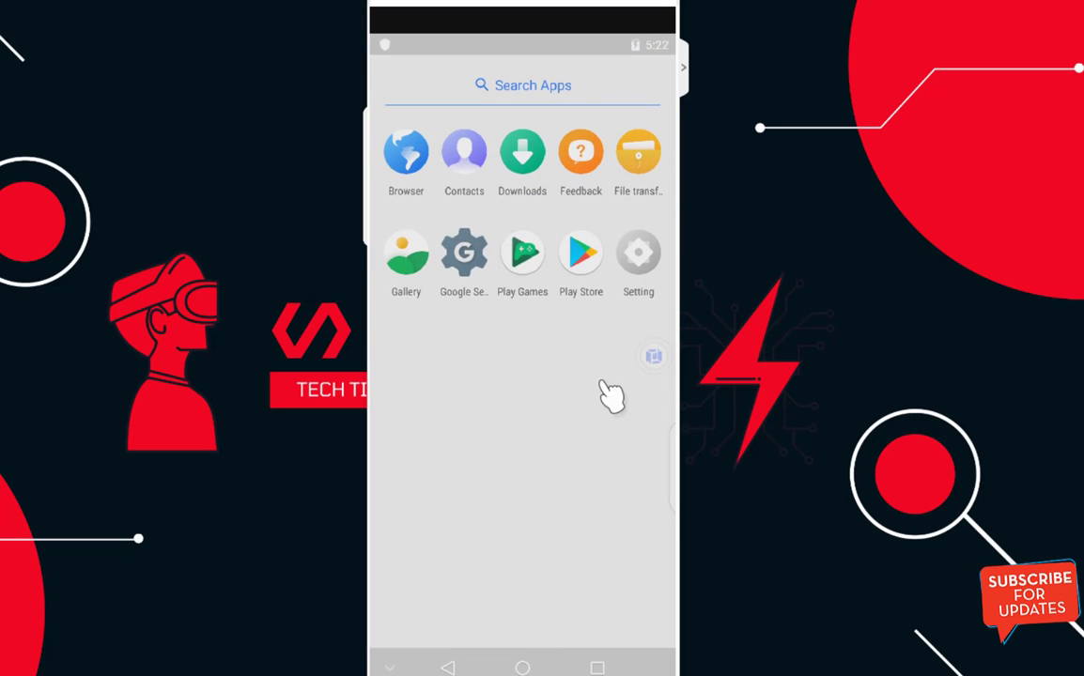
left_click(656, 356)
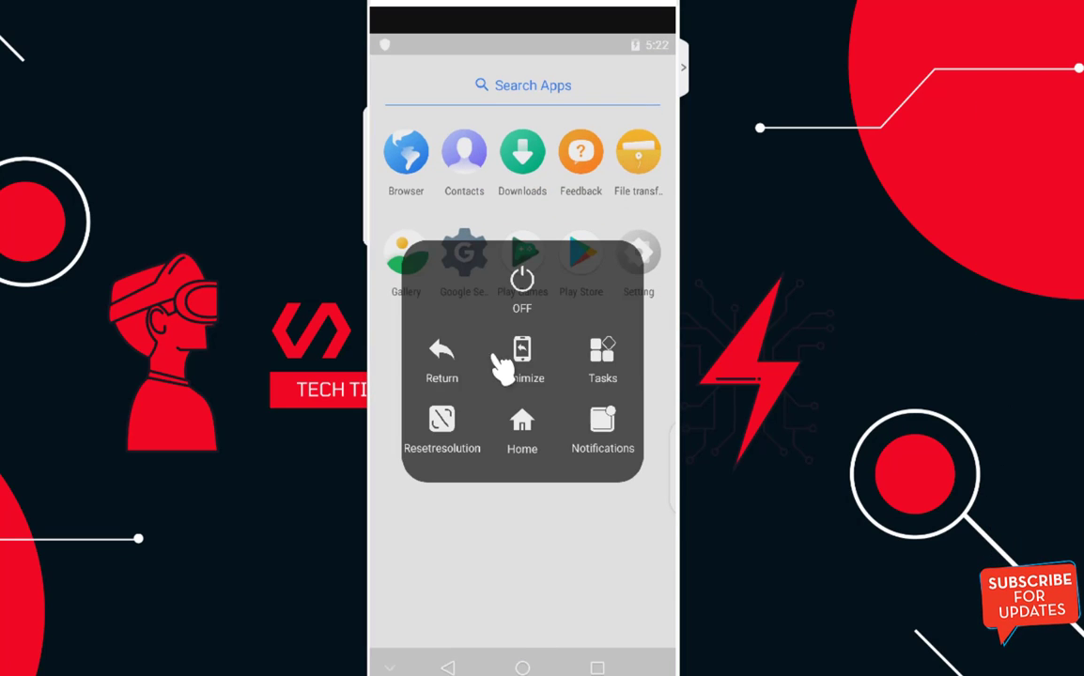
left_click(523, 281)
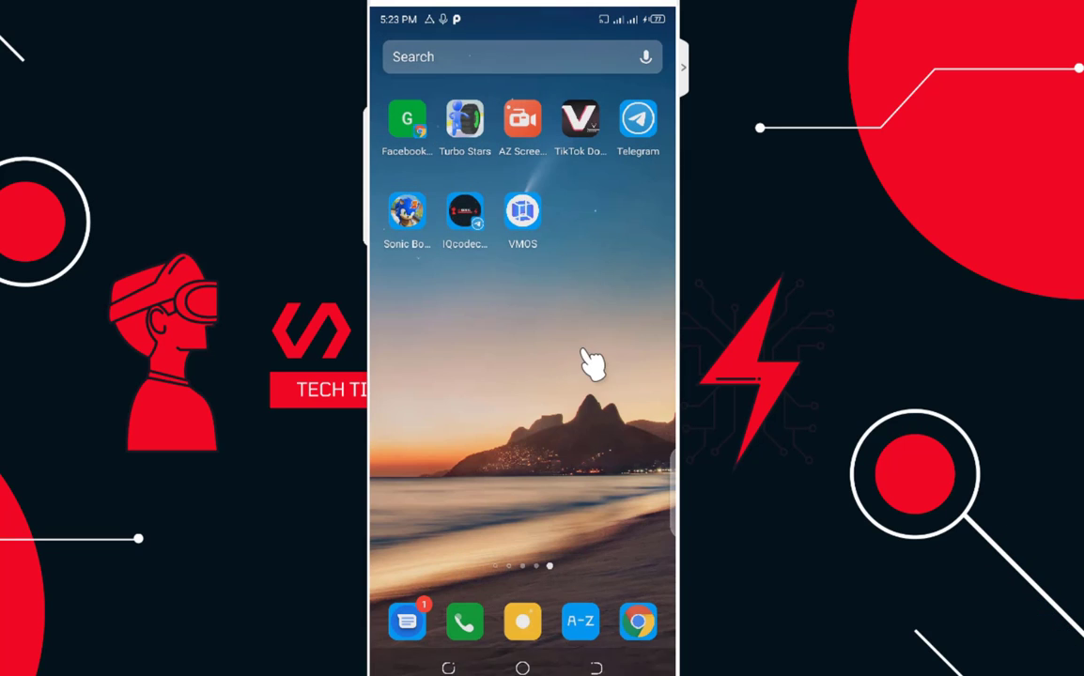
left_click(534, 221)
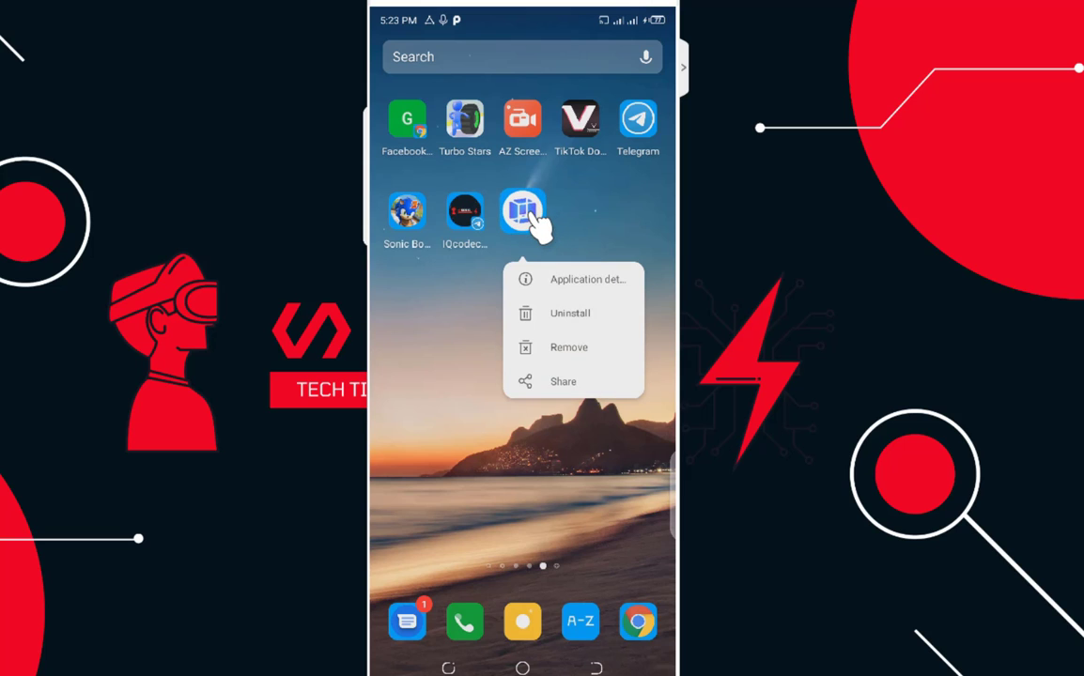
left_click(591, 280)
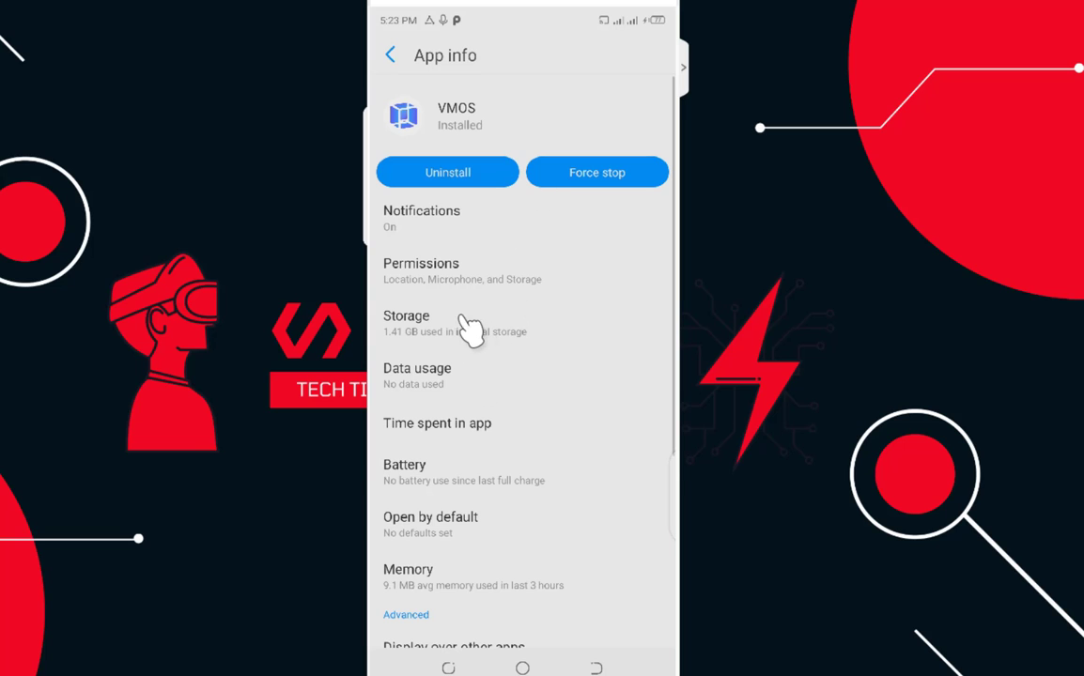
left_click(478, 336)
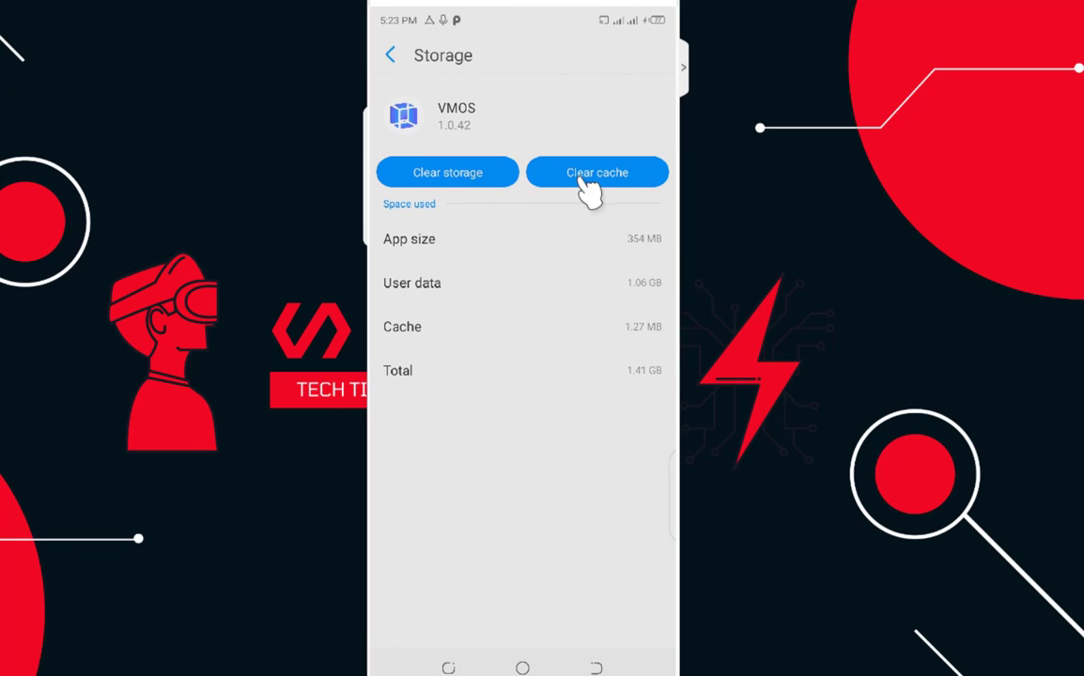
left_click(390, 56)
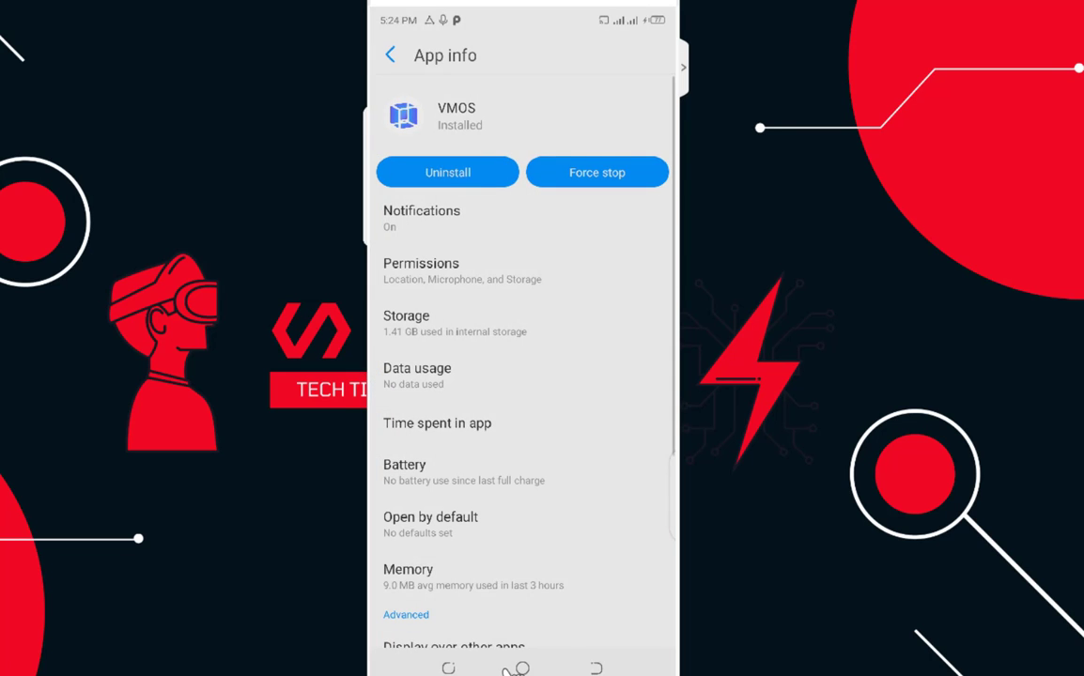
left_click(519, 668)
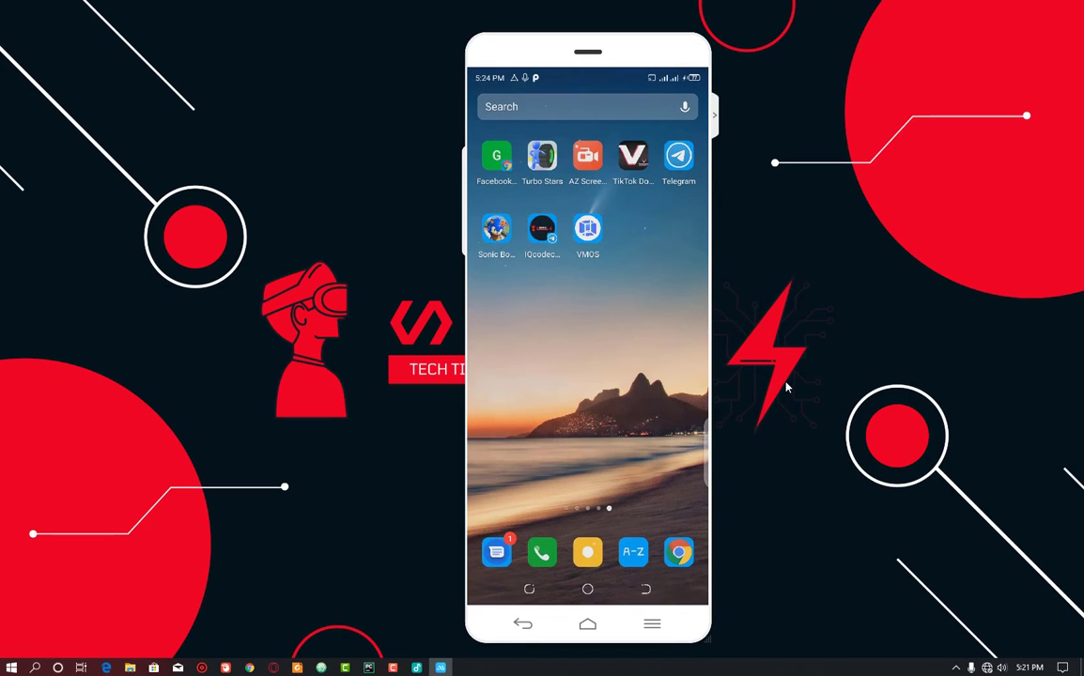